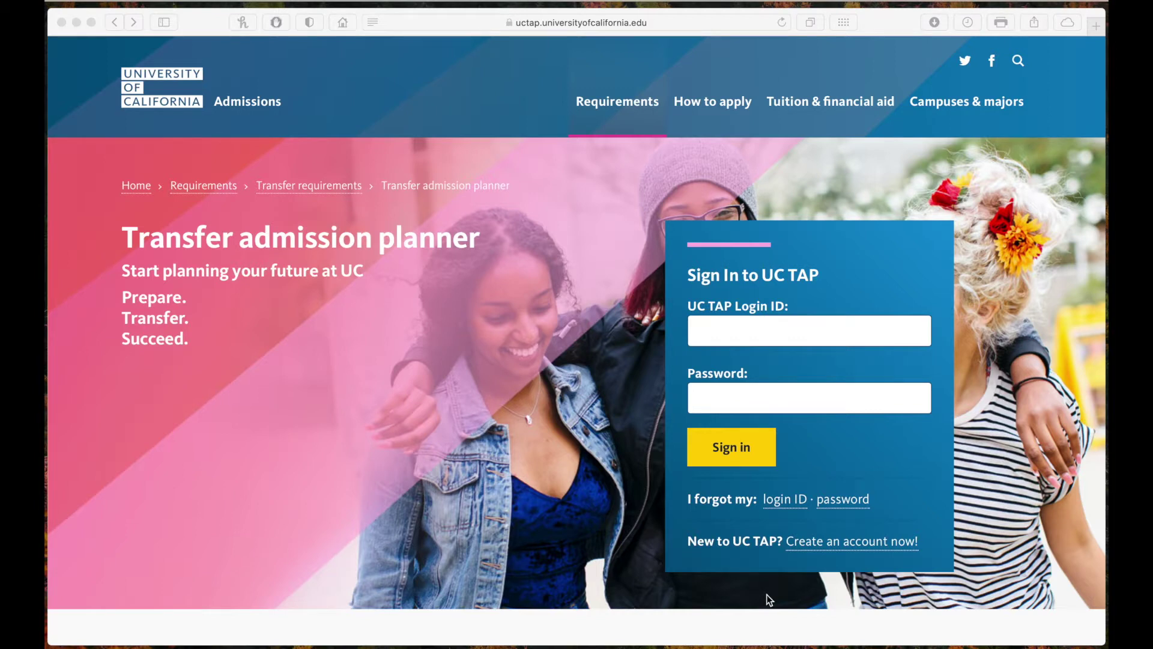
Switch to the signed-in planner tab and review the saved legal name, birthdate and mailing address
scroll(767, 593, "down", 3)
scroll(767, 593, "down", 5)
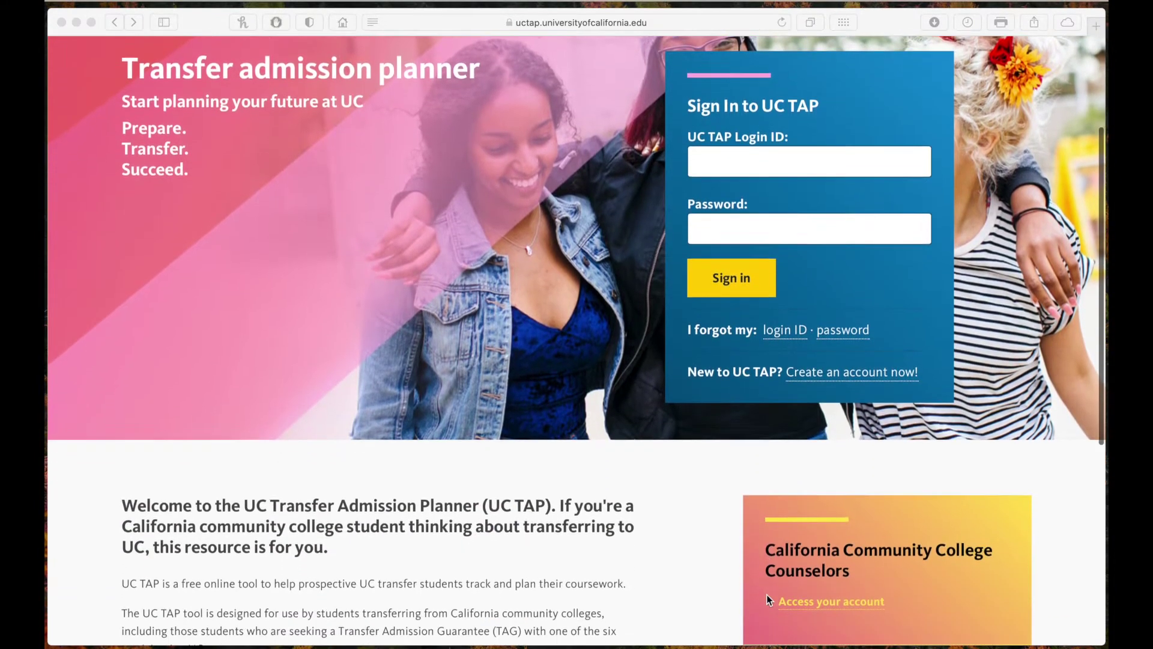
scroll(767, 593, "down", 4)
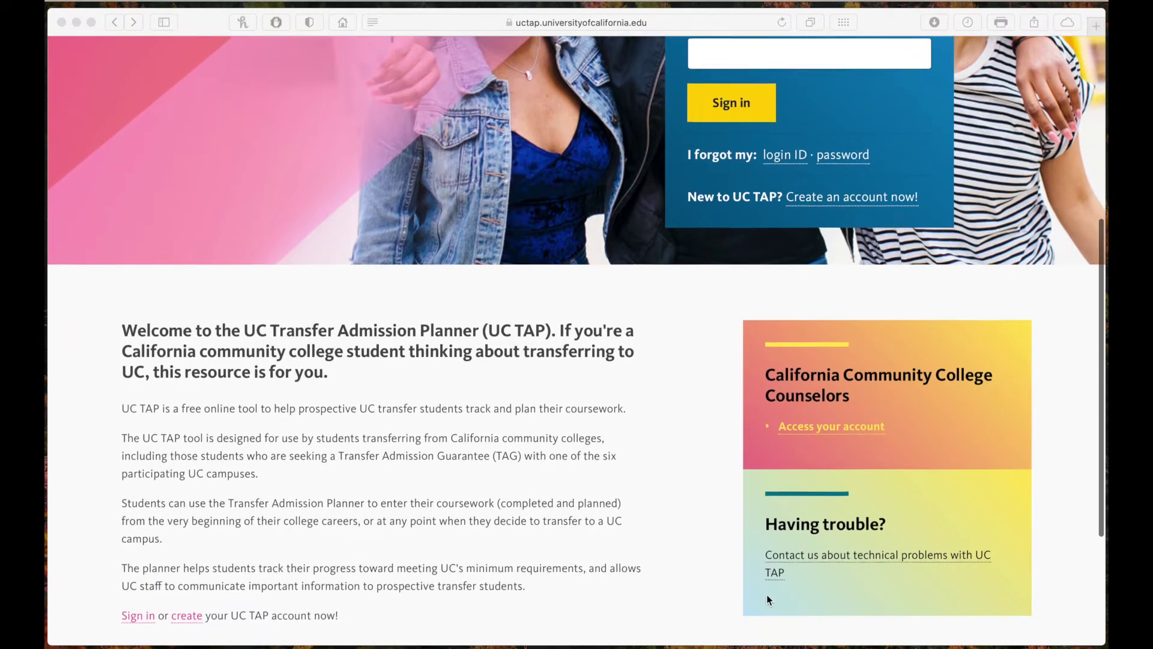
scroll(766, 593, "up", 4)
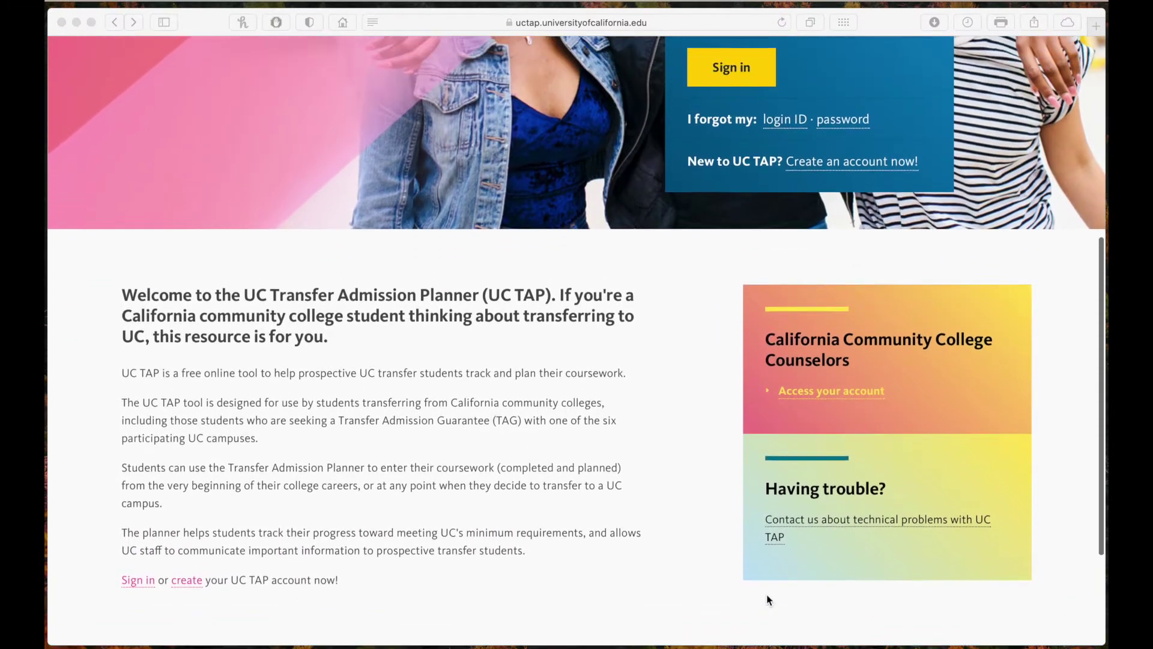
scroll(766, 593, "up", 2)
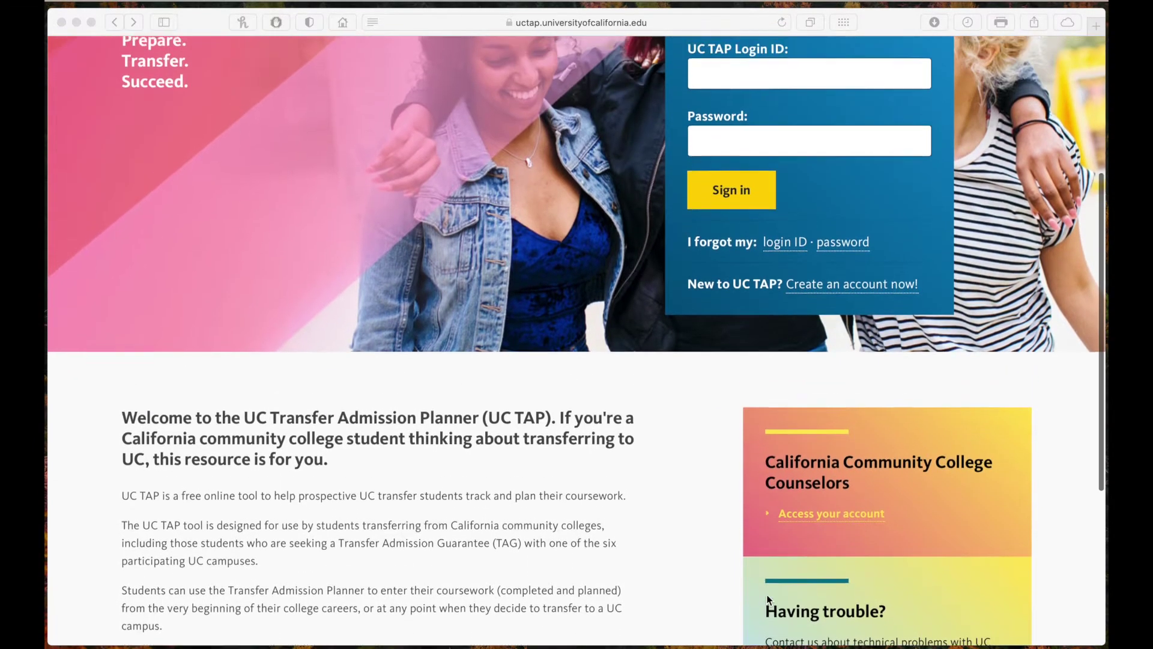
scroll(767, 598, "up", 4)
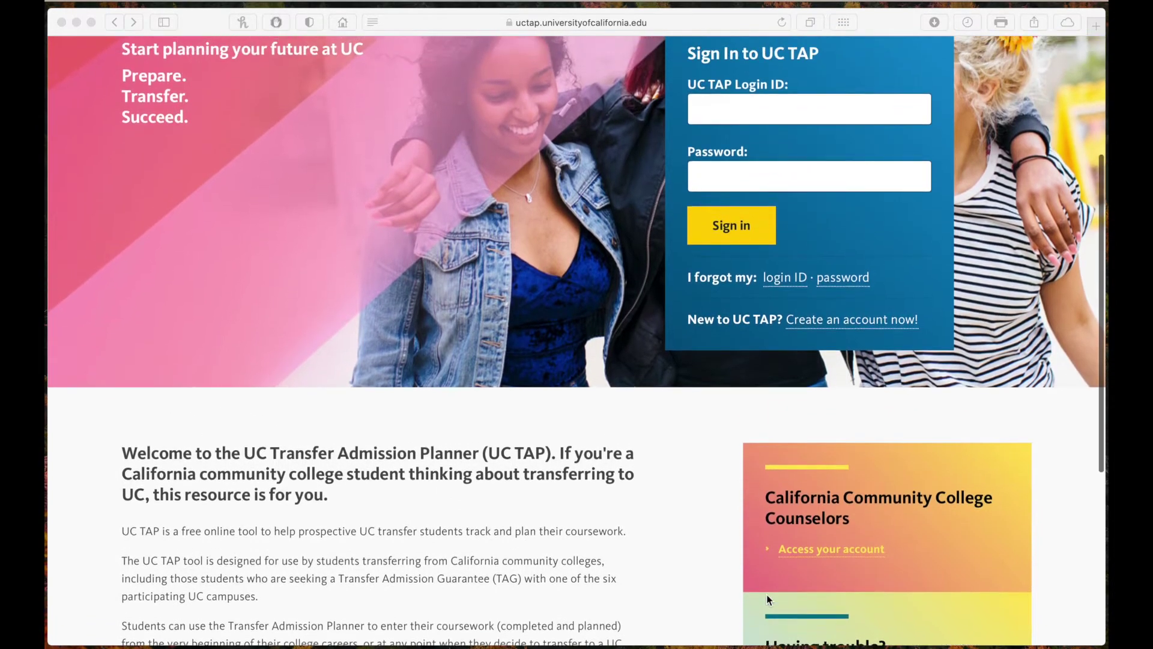
scroll(769, 599, "up", 2)
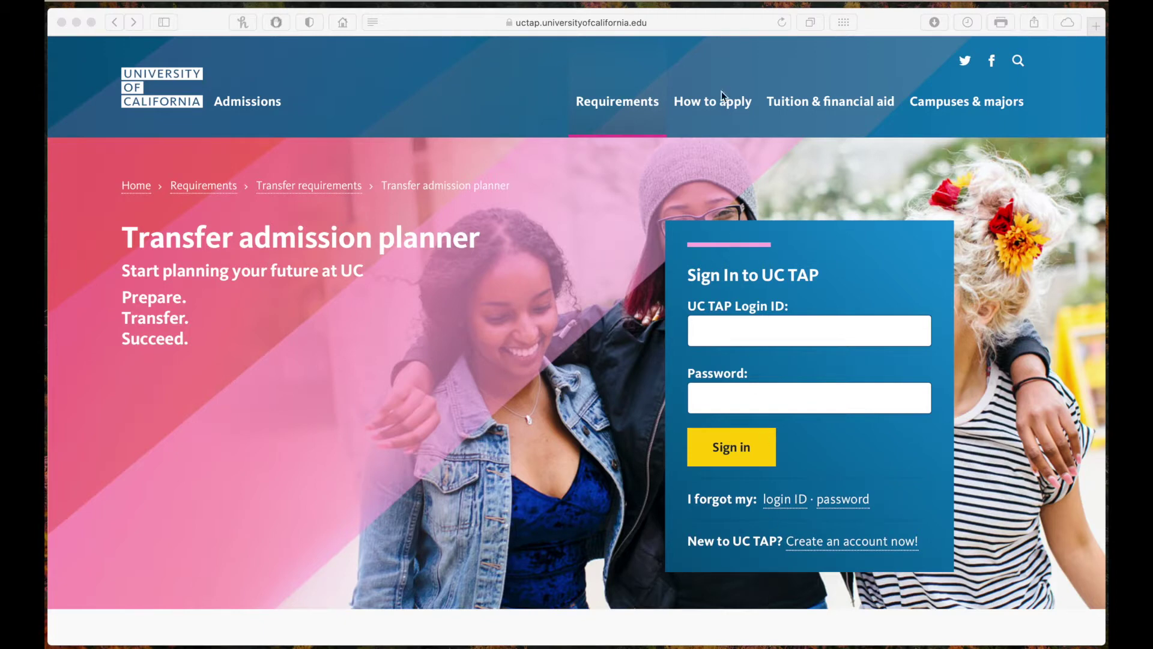
key("super+shift+t")
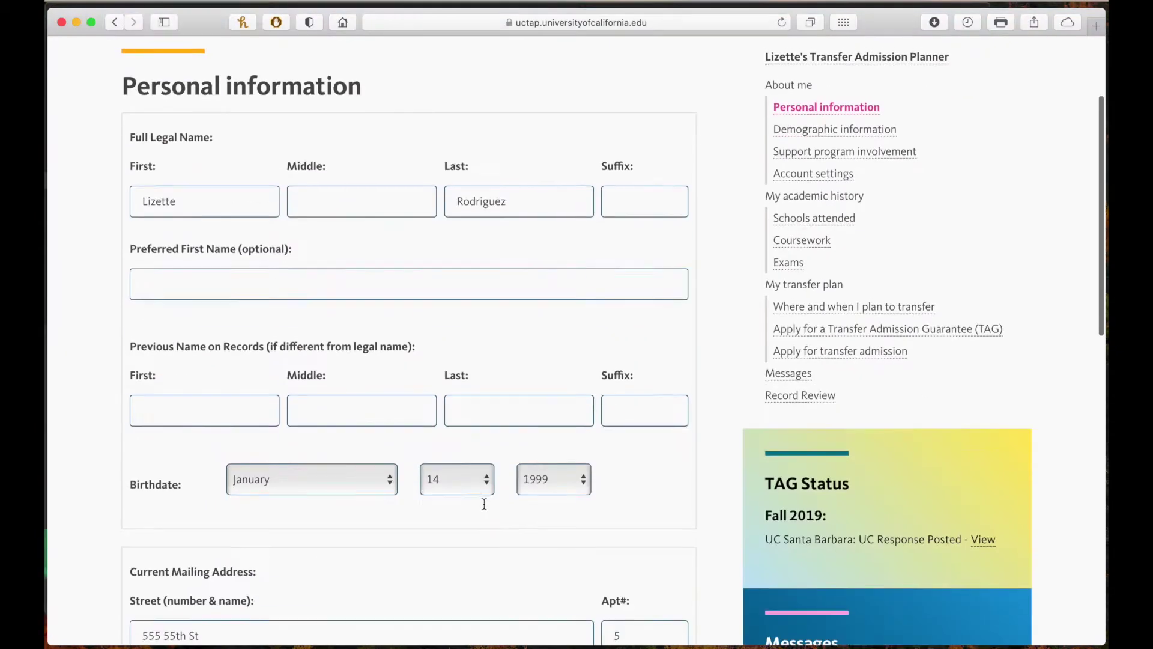
scroll(484, 504, "down", 5)
scroll(484, 504, "up", 3)
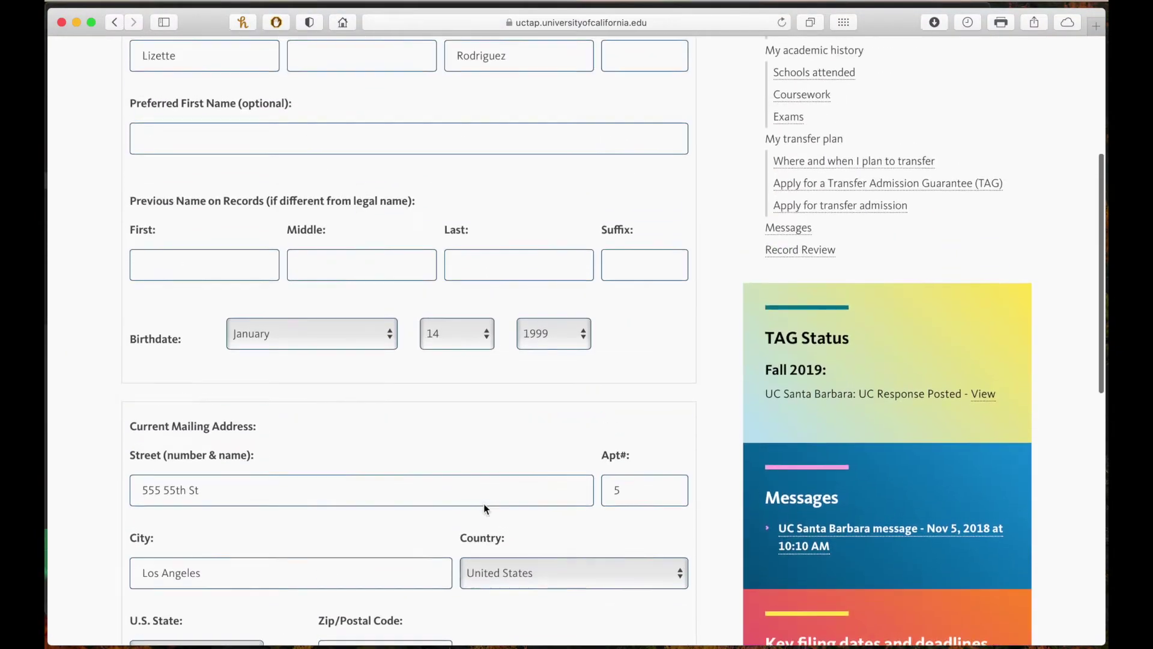
scroll(484, 504, "up", 6)
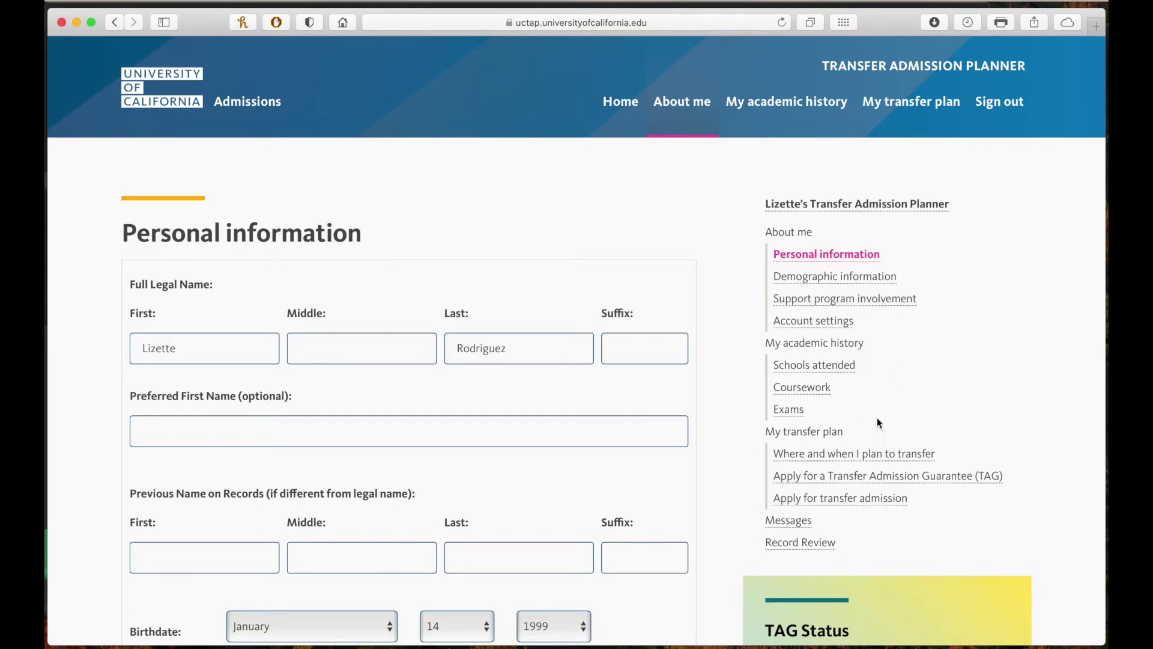
Review the demographic answers (Spanish first language, parents High School Graduate), then go to Support program involvement
left_click(880, 278)
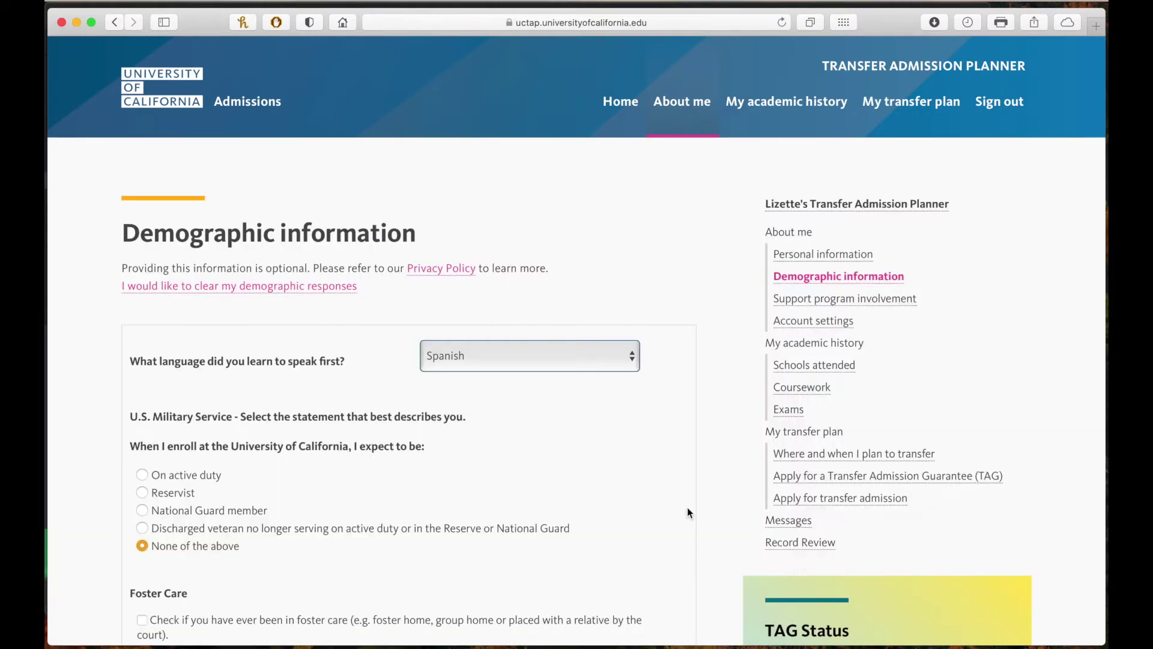
scroll(687, 508, "down", 5)
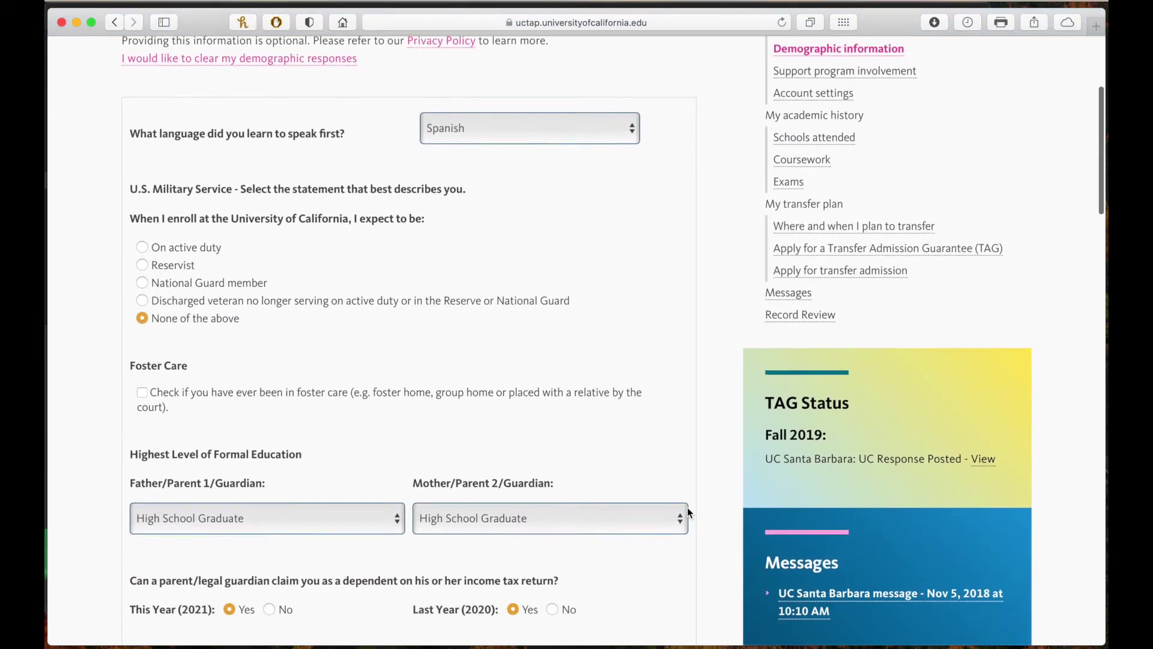
scroll(688, 511, "up", 4)
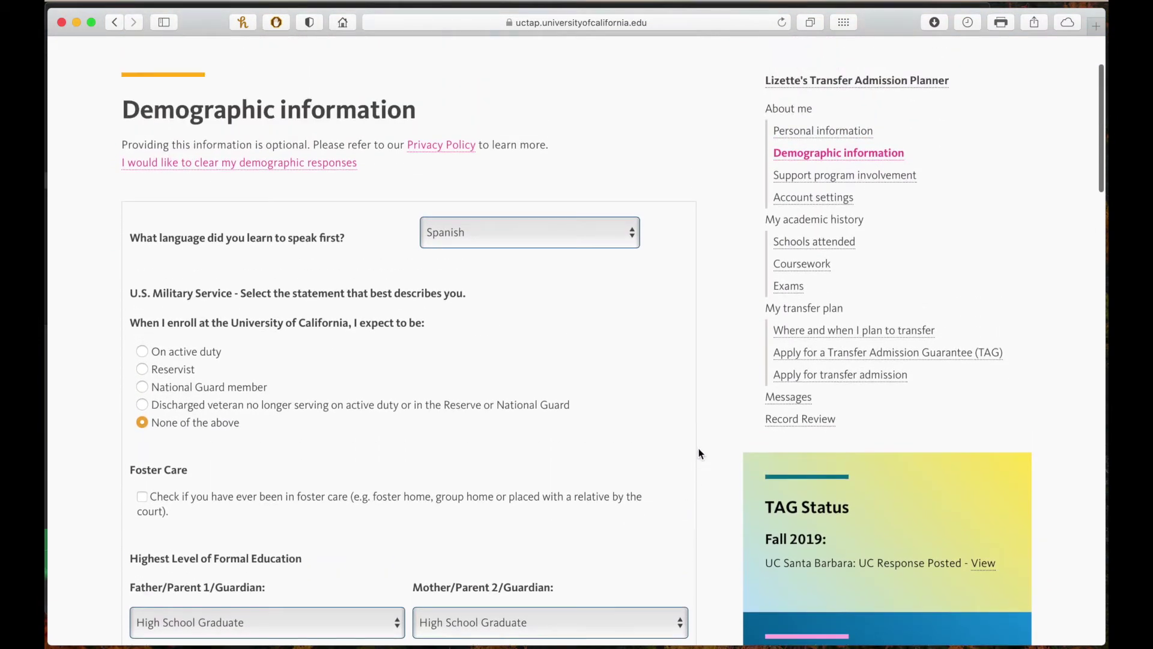
left_click(829, 181)
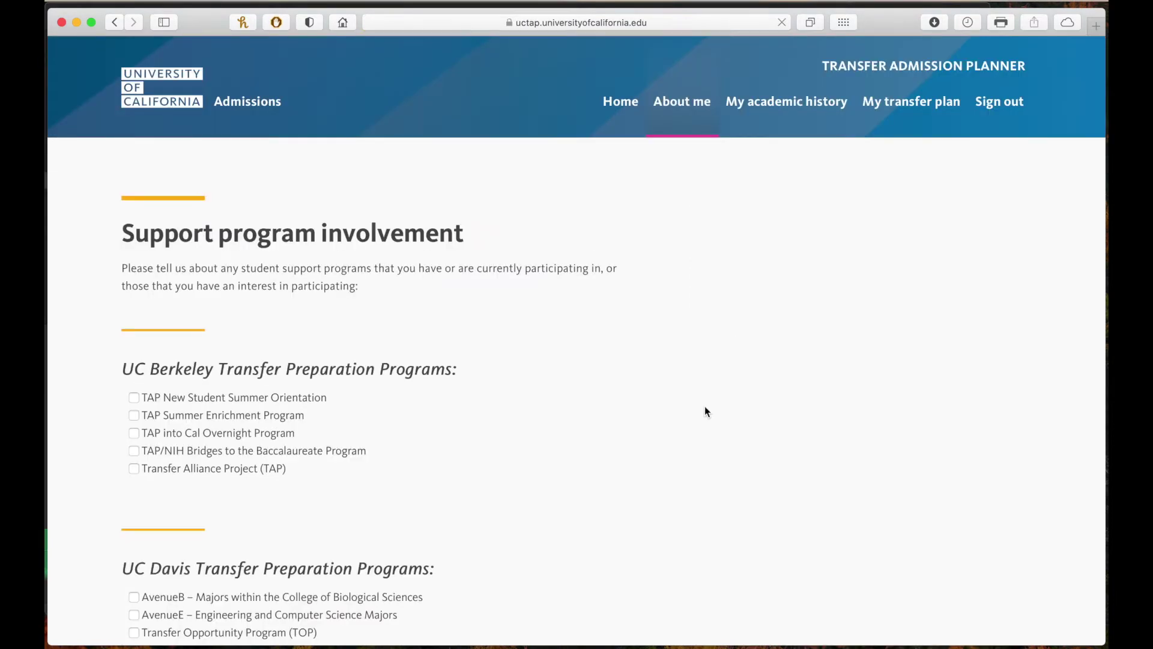
Tick UMOJA/African-American Community College Program and set its institution to Santa Monica College
scroll(704, 406, "down", 3)
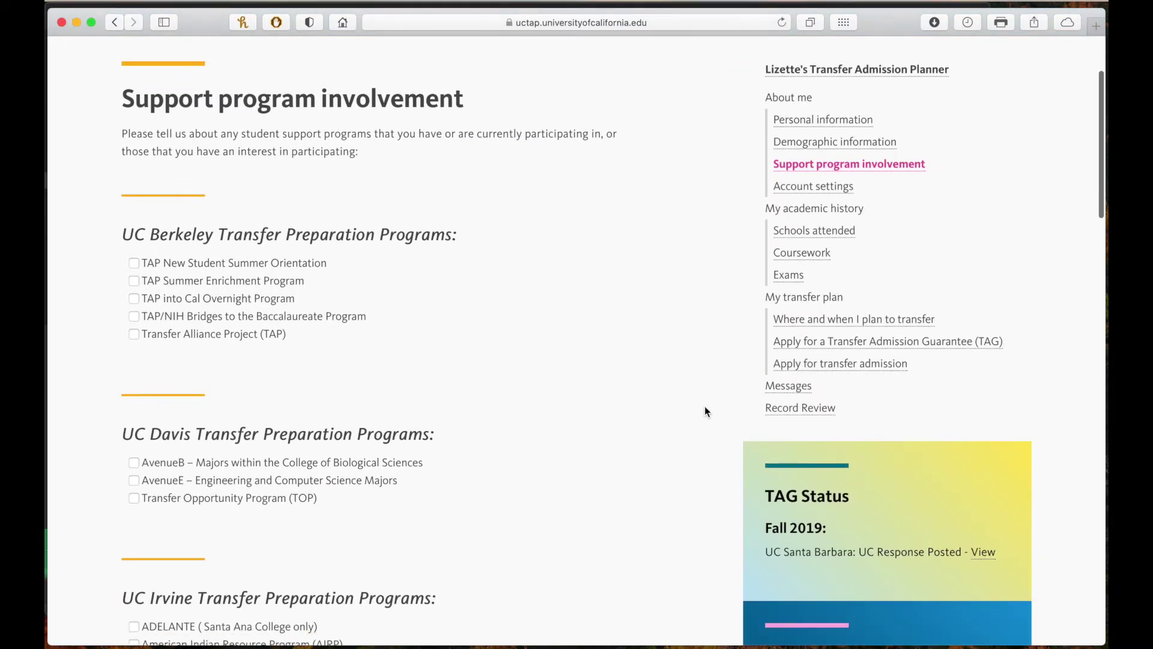
scroll(705, 411, "down", 4)
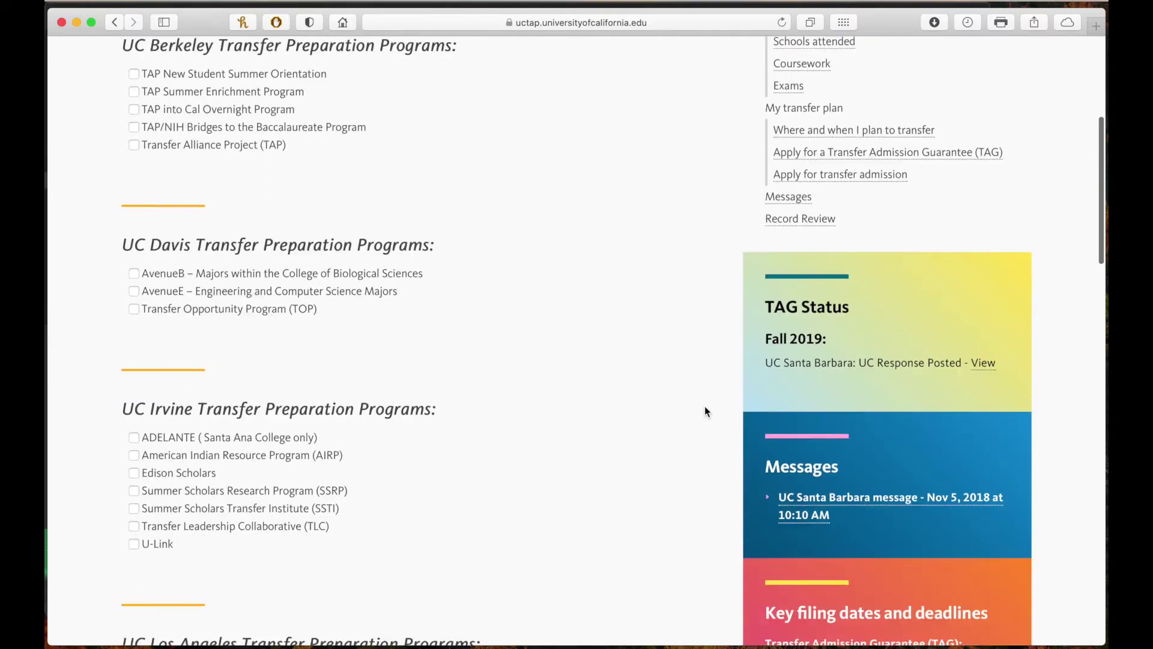
scroll(705, 409, "down", 15)
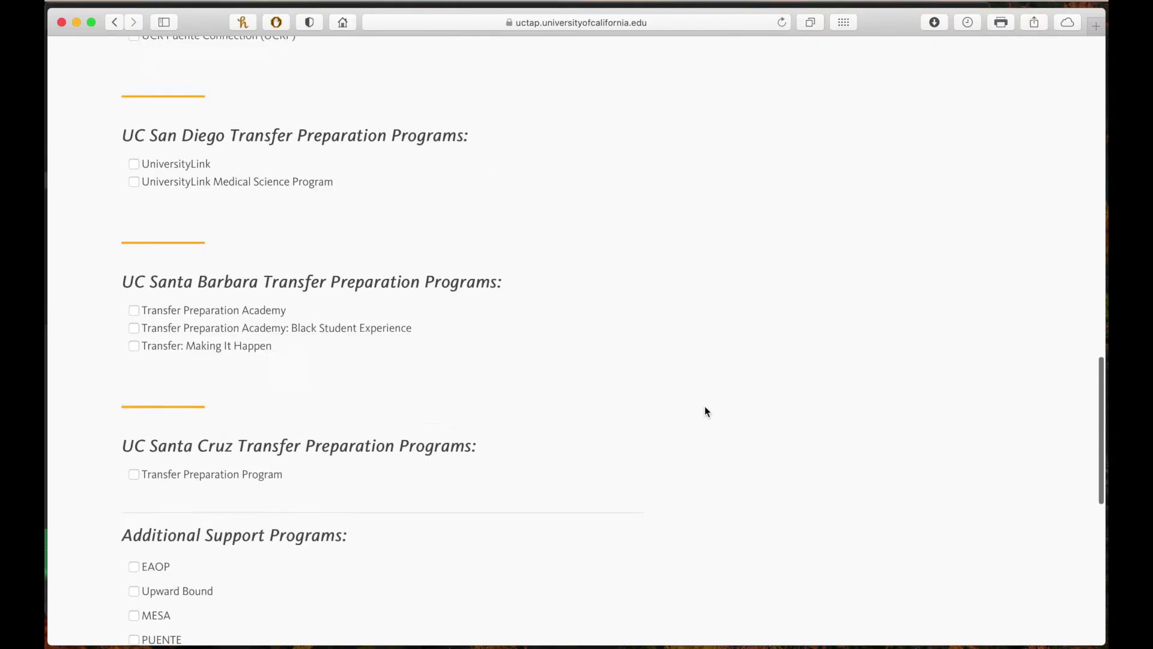
scroll(706, 410, "down", 7)
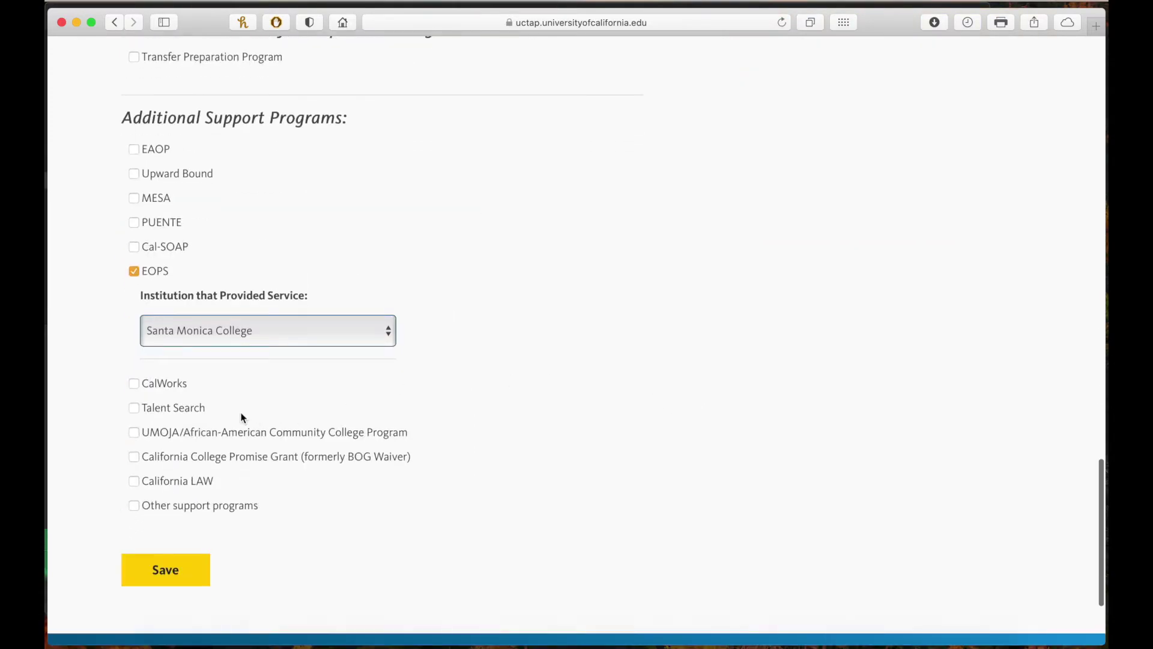
left_click(136, 432)
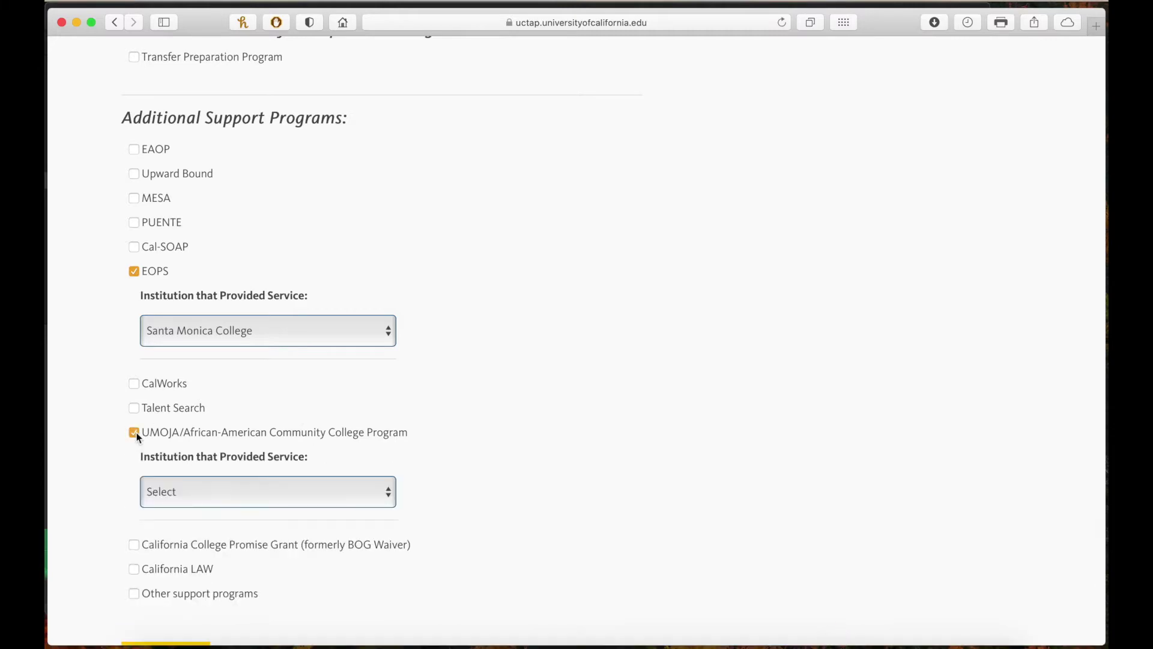
left_click(174, 491)
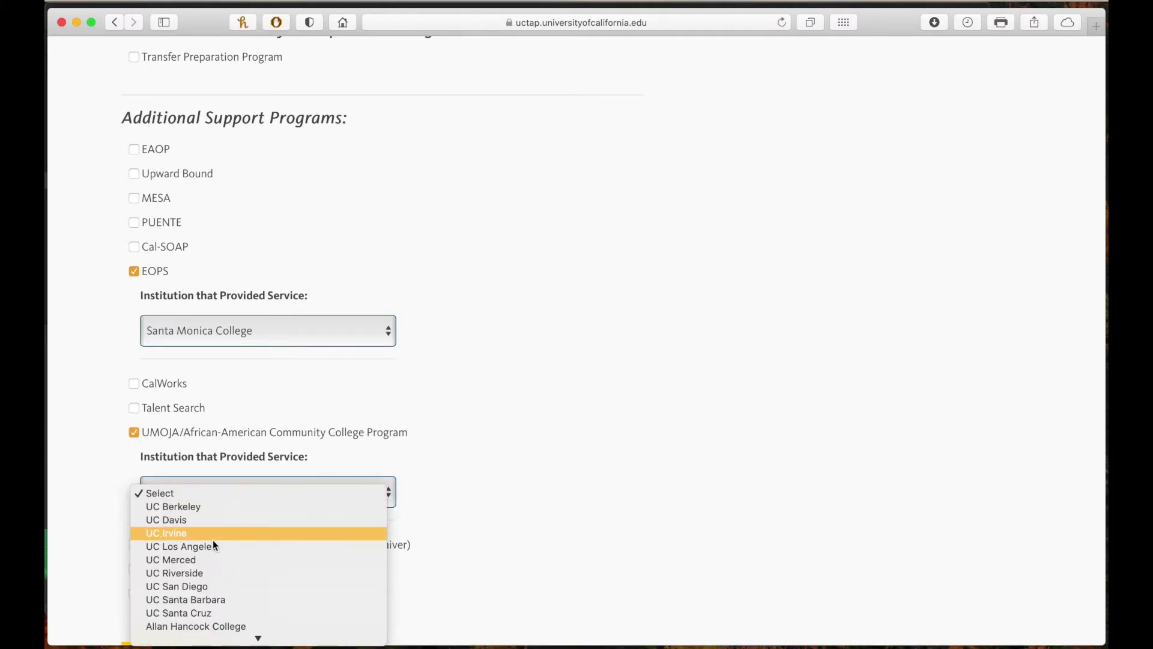
scroll(212, 539, "down", 10)
scroll(212, 539, "down", 20)
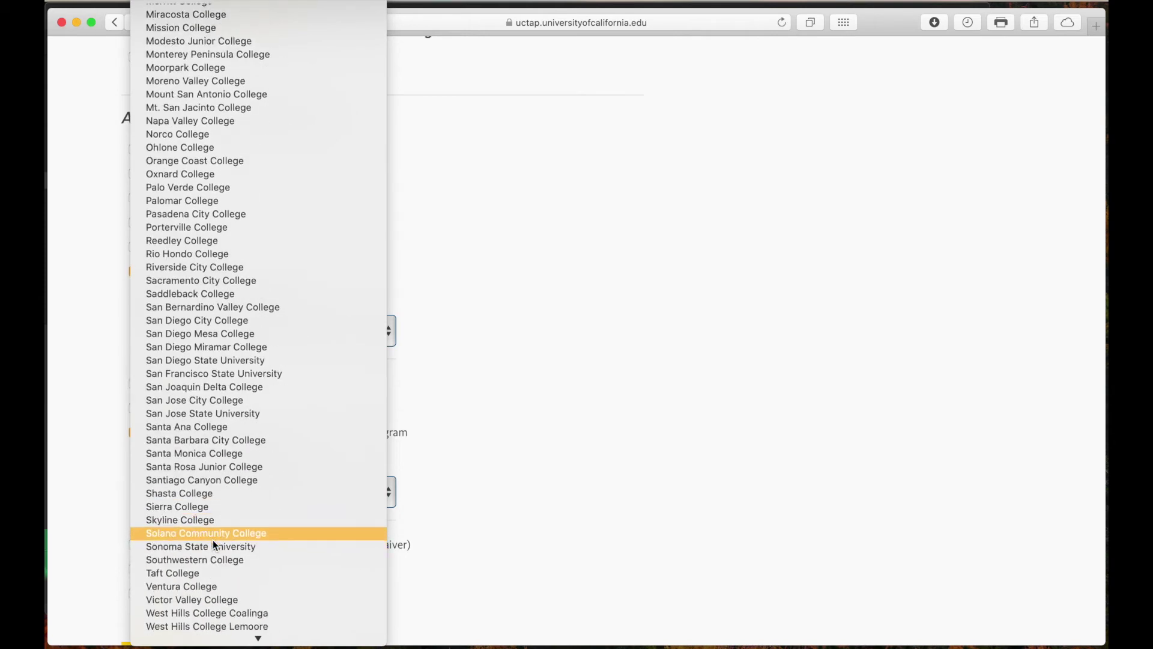
left_click(228, 455)
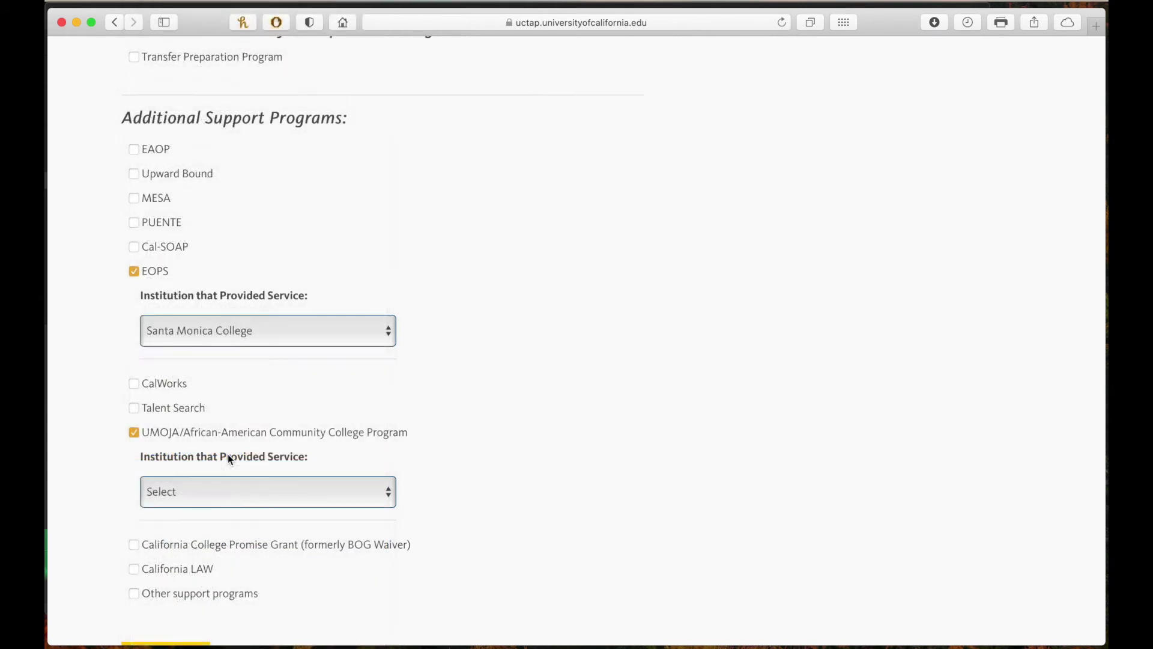
scroll(221, 559, "down", 2)
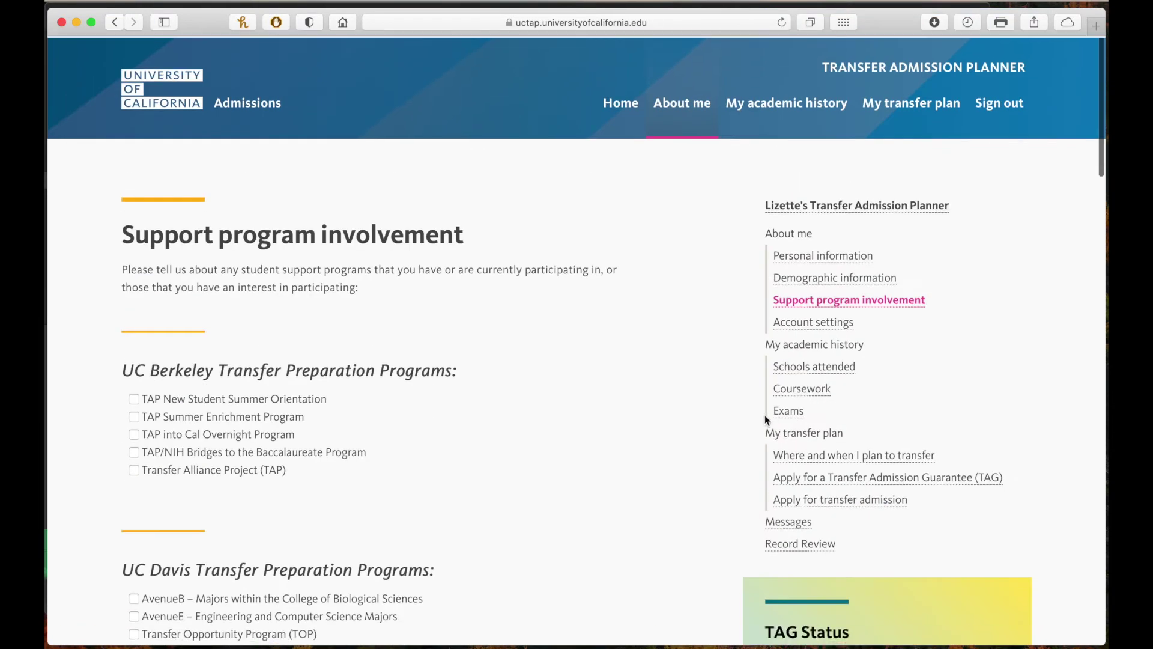
scroll(799, 378, "down", 1)
On Schools attended, switch the enrollment-break answer to Yes and back to No
left_click(841, 365)
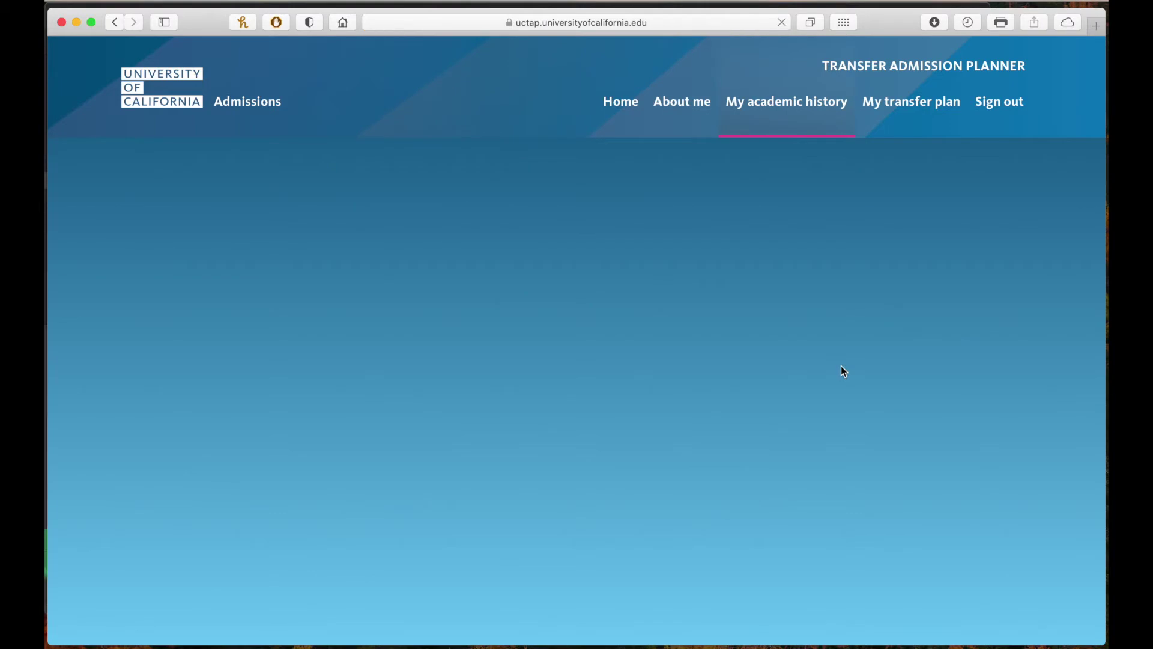
scroll(722, 441, "down", 3)
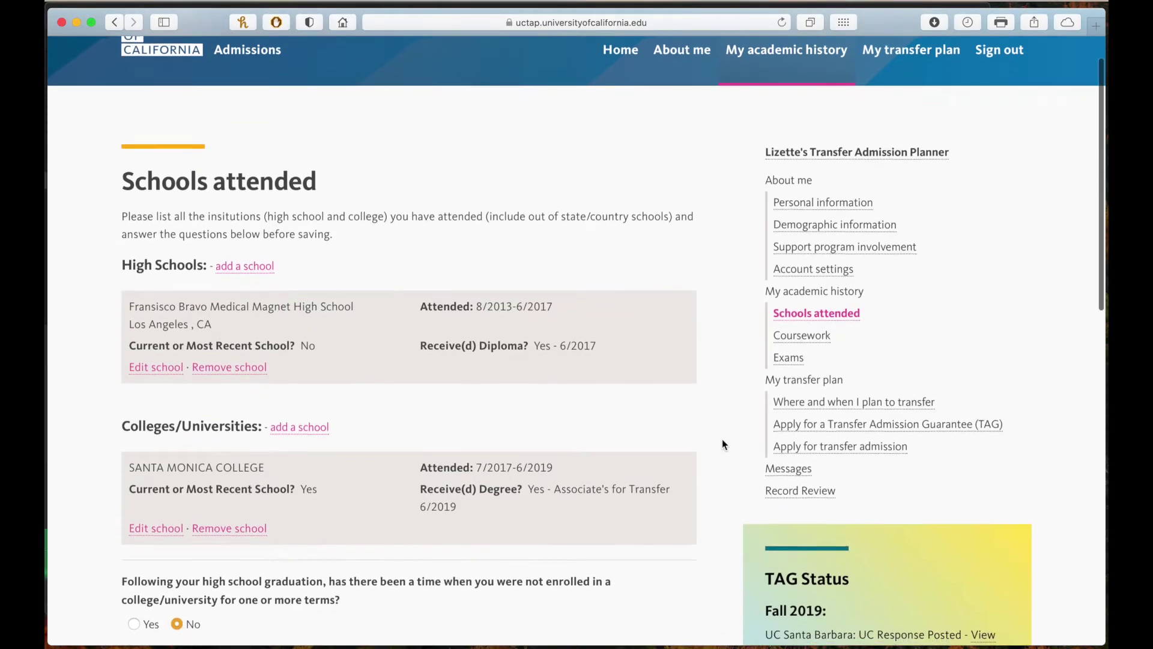
scroll(722, 444, "down", 3)
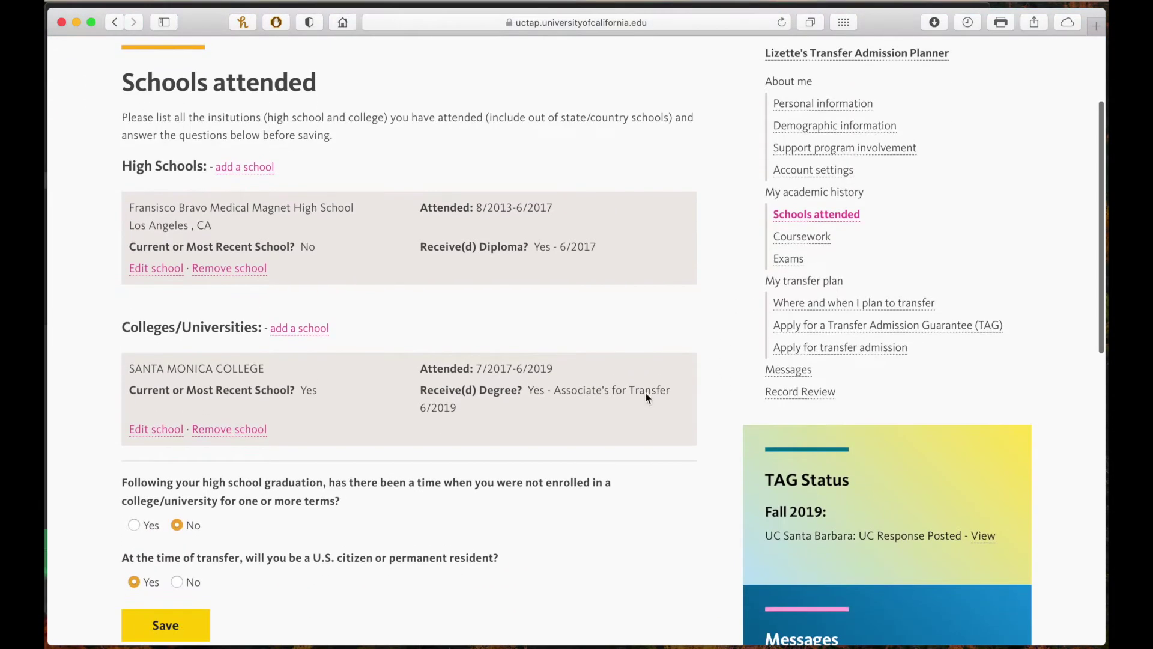
left_click(134, 526)
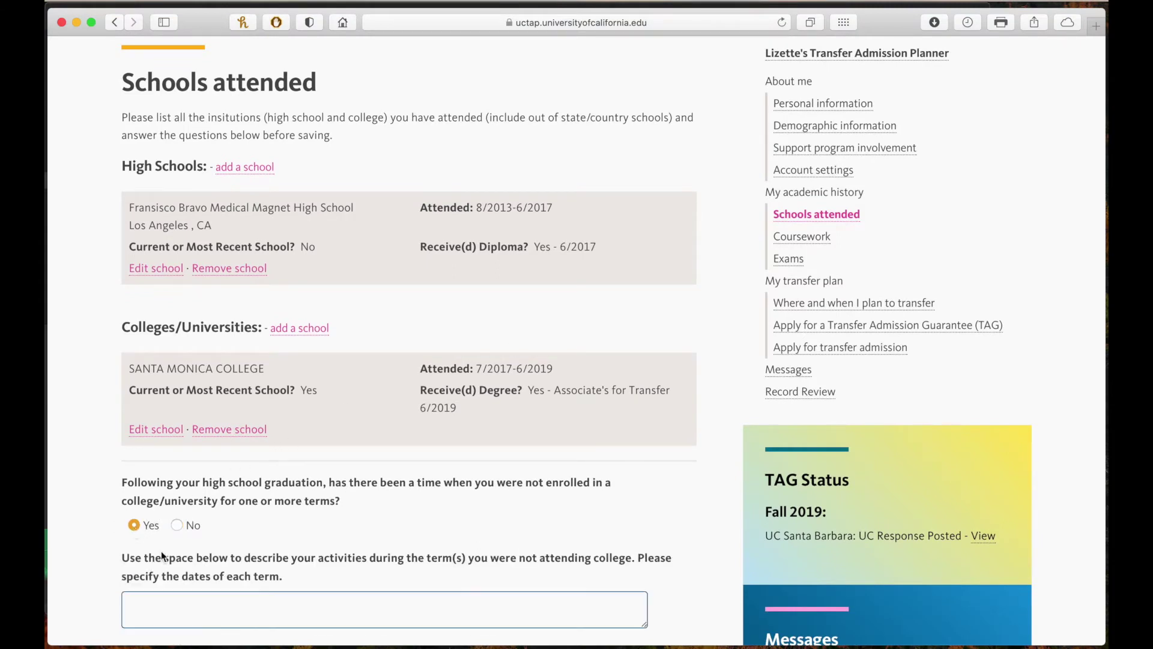
left_click(178, 524)
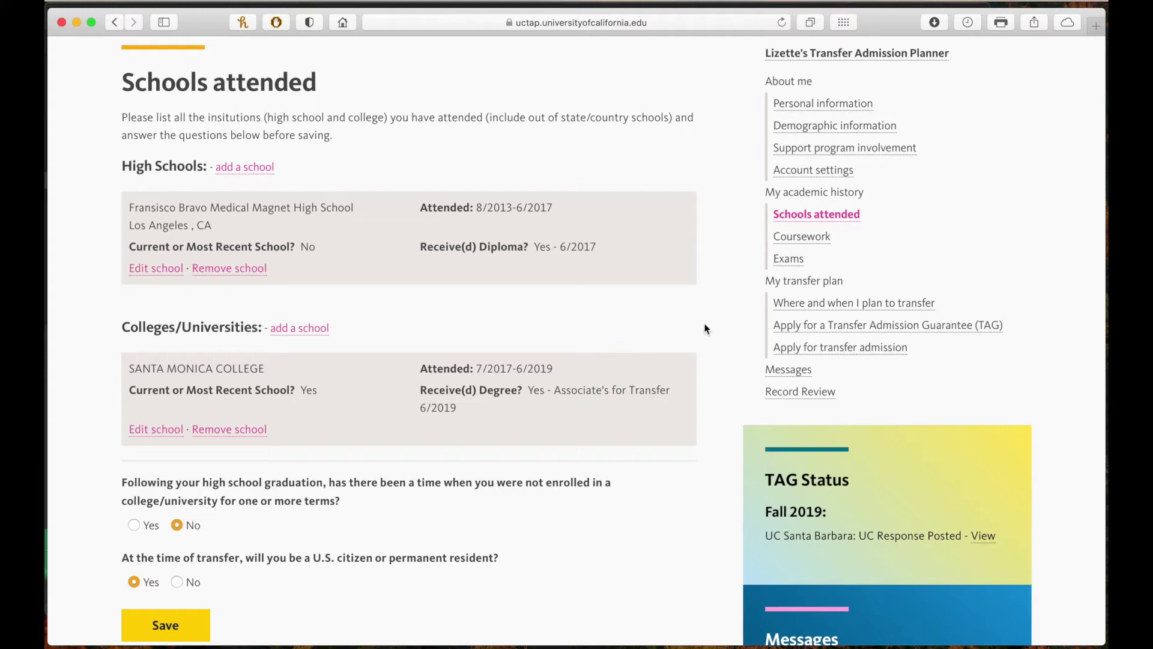
left_click(802, 238)
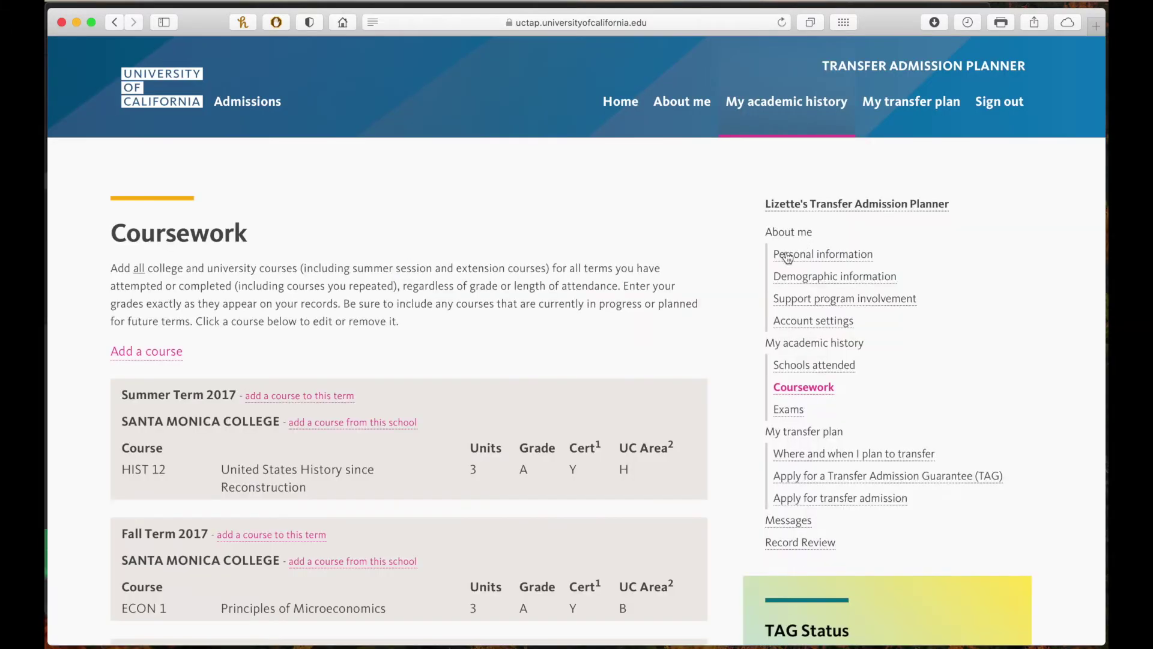
scroll(738, 360, "down", 10)
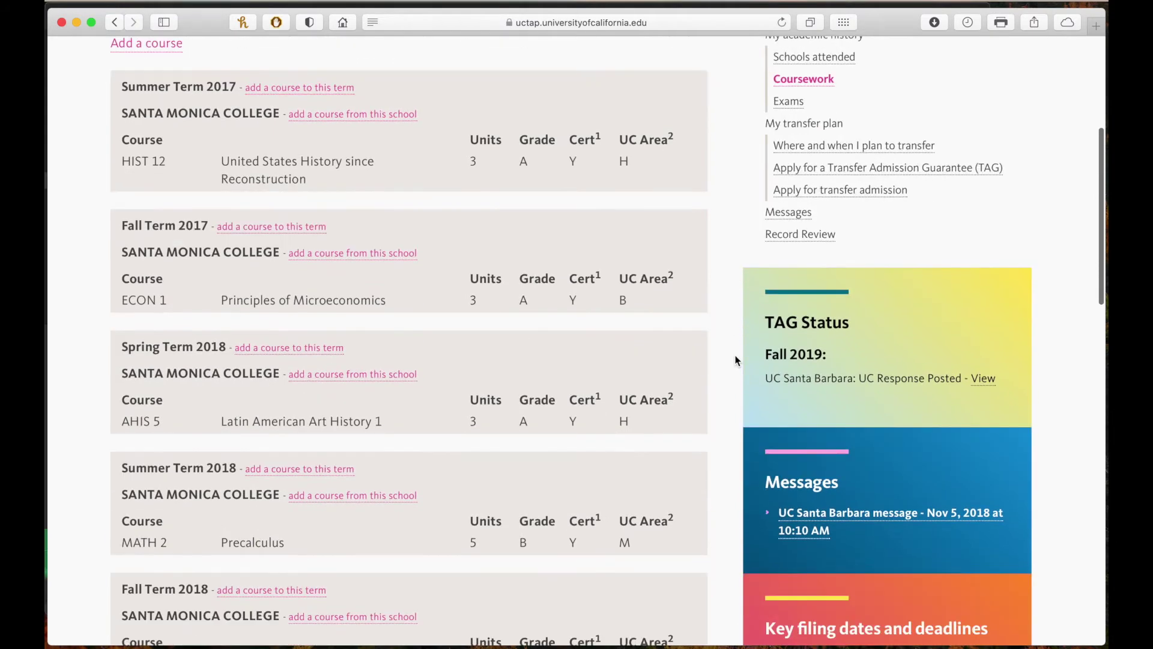
scroll(738, 360, "down", 6)
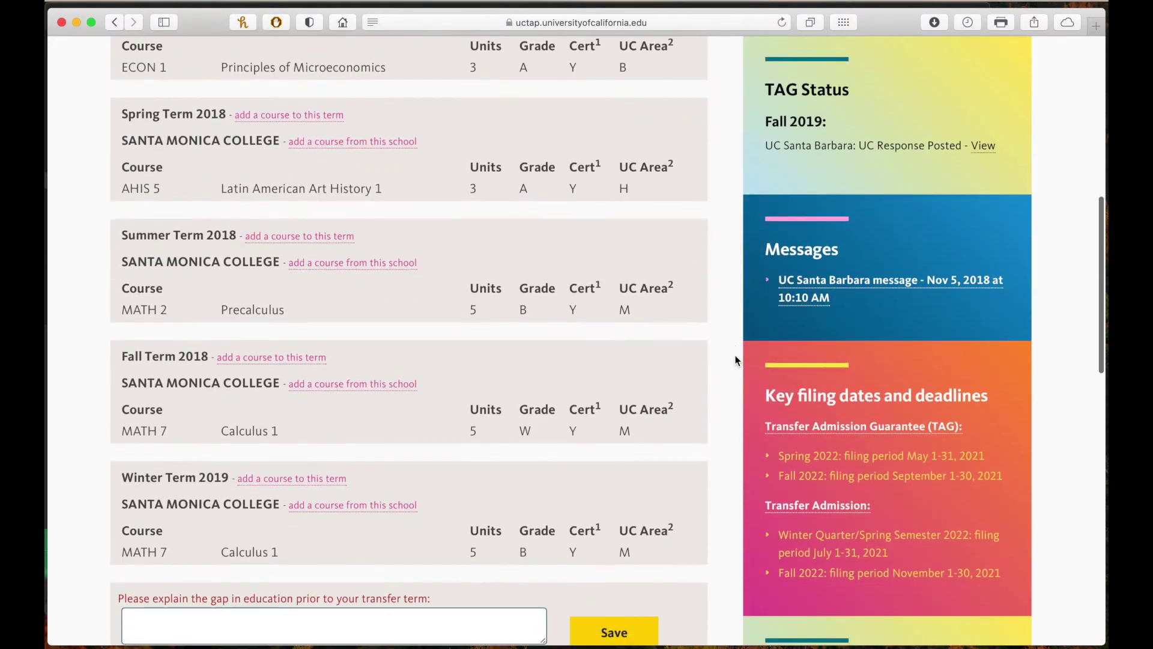
scroll(738, 360, "down", 1)
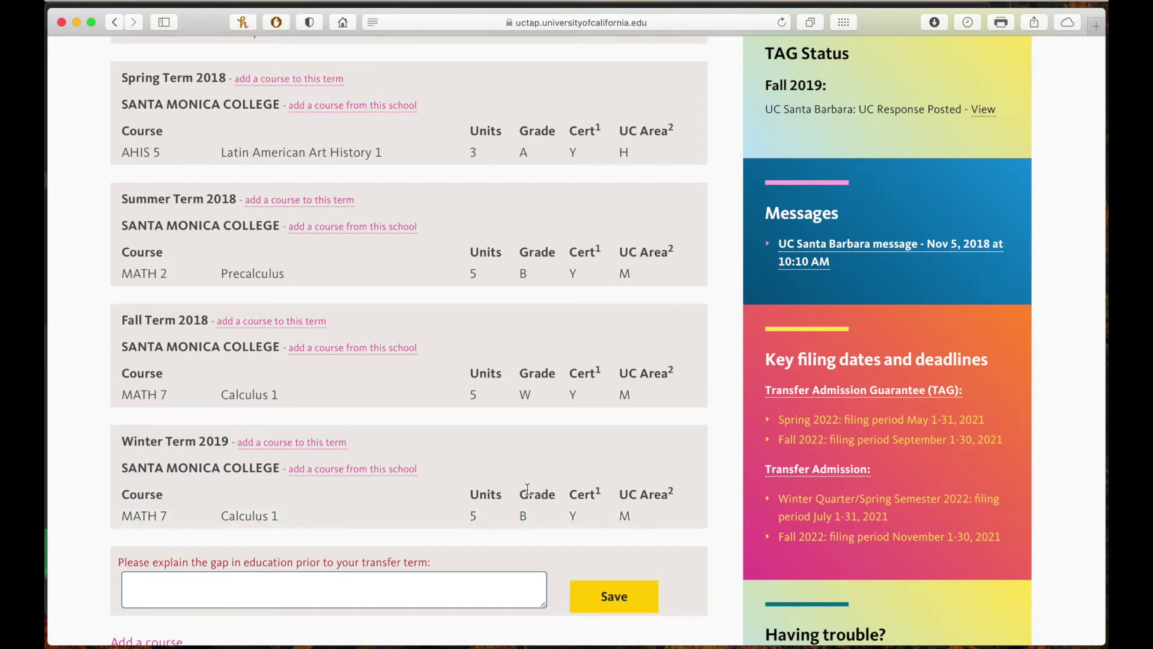
scroll(527, 490, "down", 3)
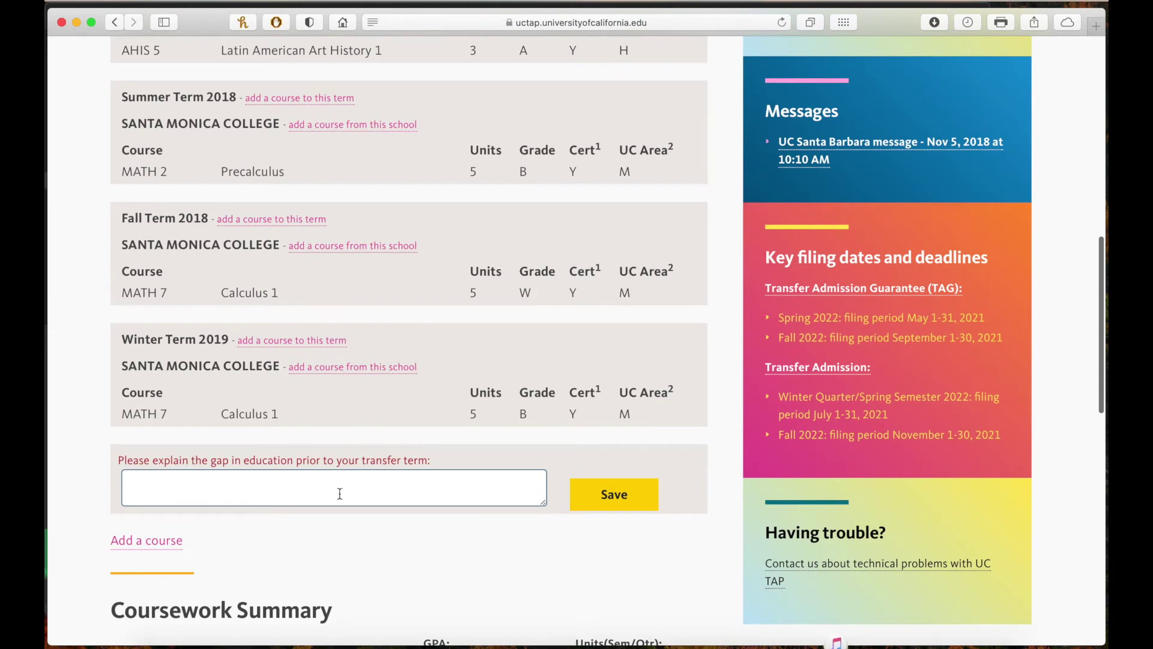
scroll(518, 491, "up", 15)
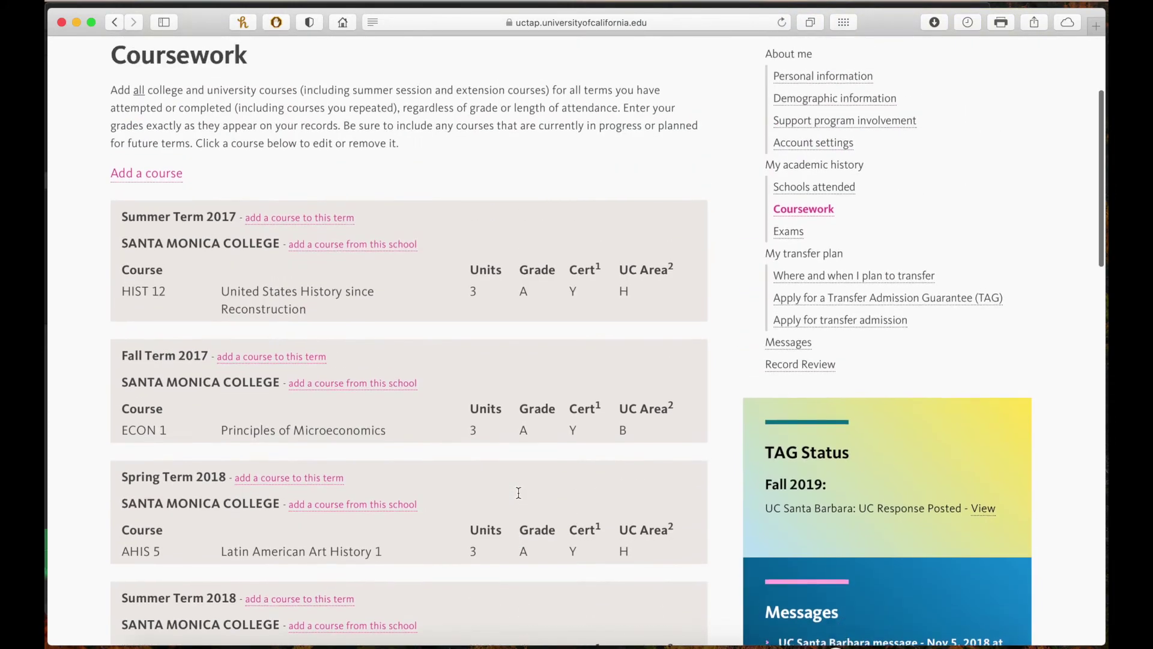
scroll(518, 493, "up", 2)
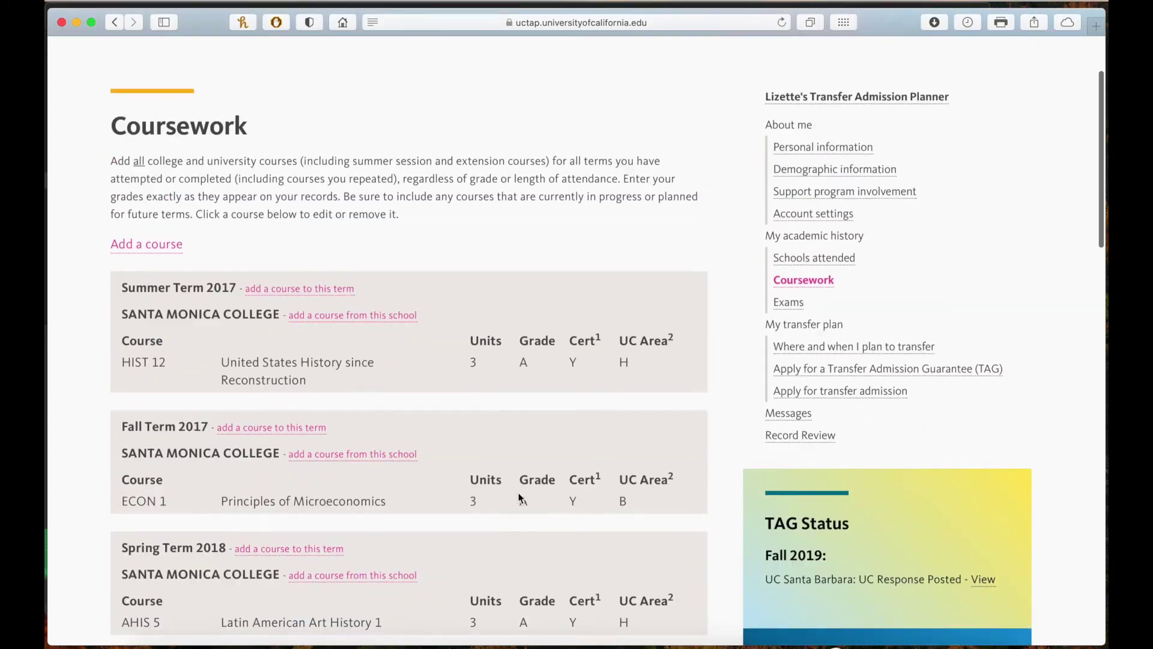
left_click(799, 306)
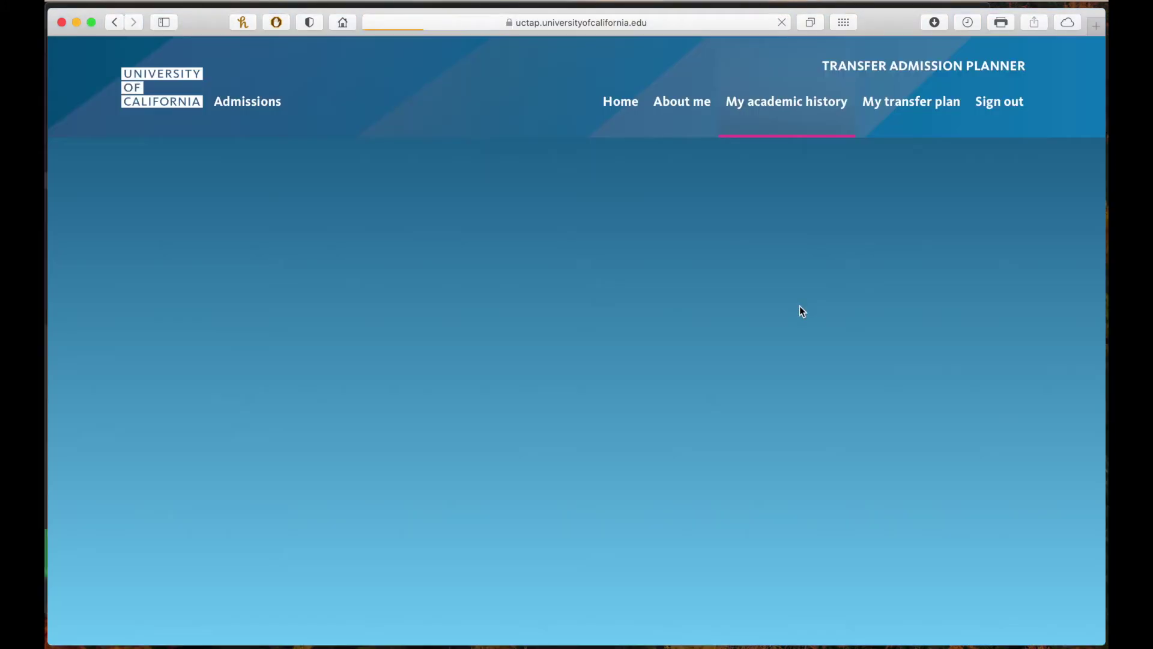
Open the 'Where and when I plan to transfer' page of the transfer plan
scroll(576, 490, "down", 1)
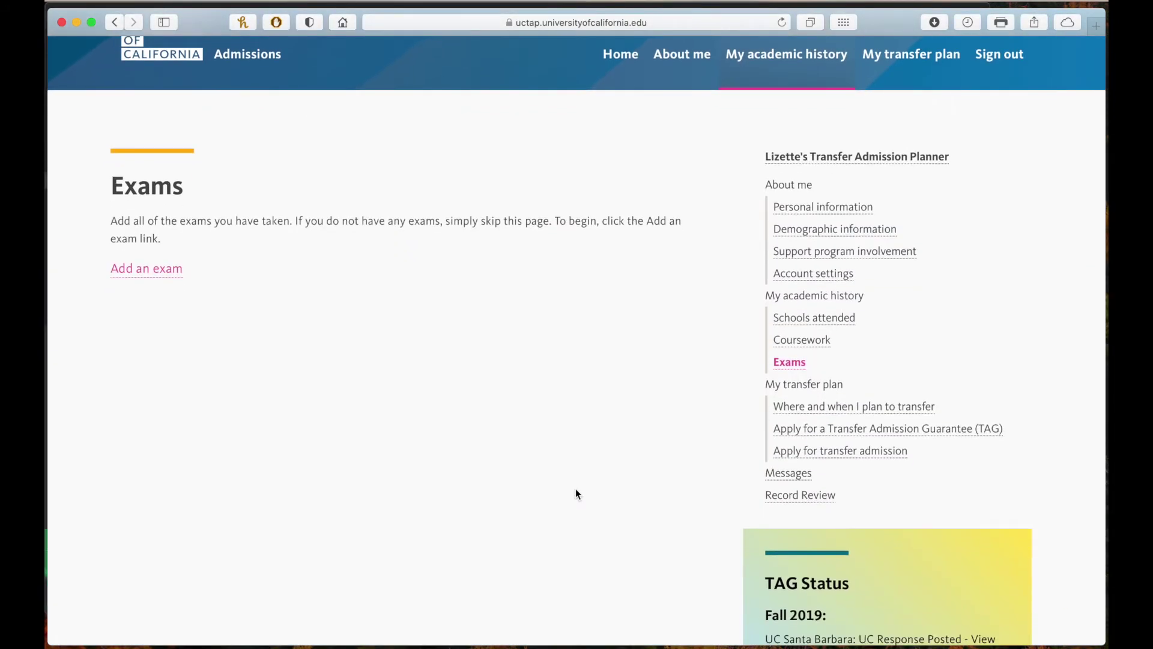
left_click(811, 406)
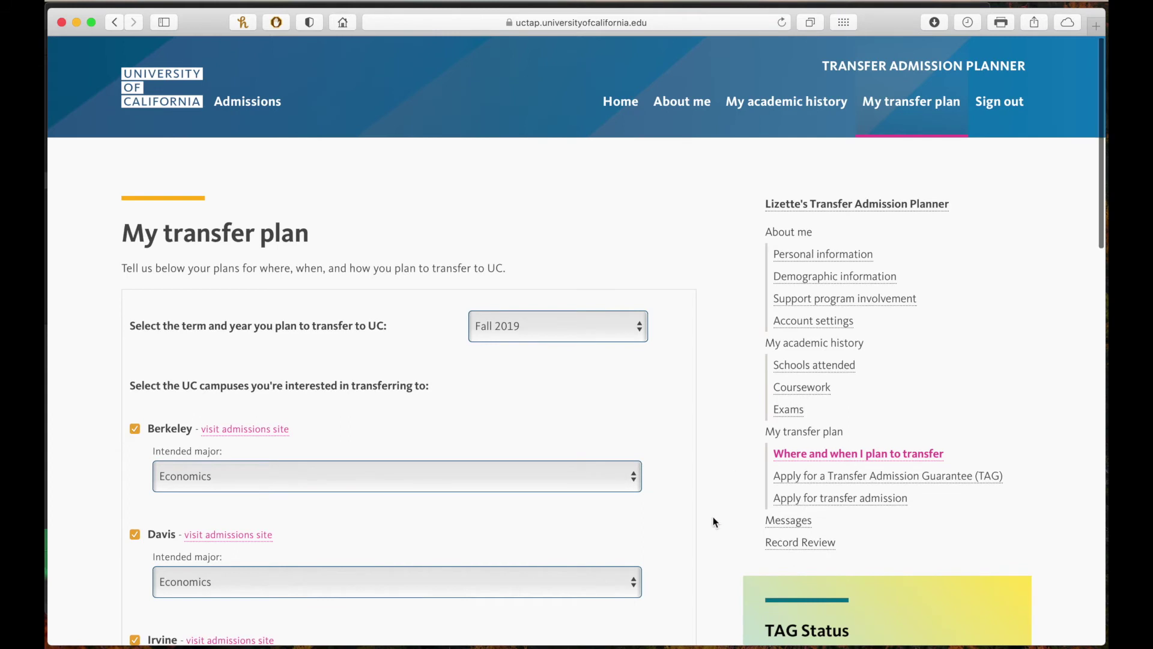
Scroll down to review every UC campus checked with an Economics major
scroll(715, 522, "down", 8)
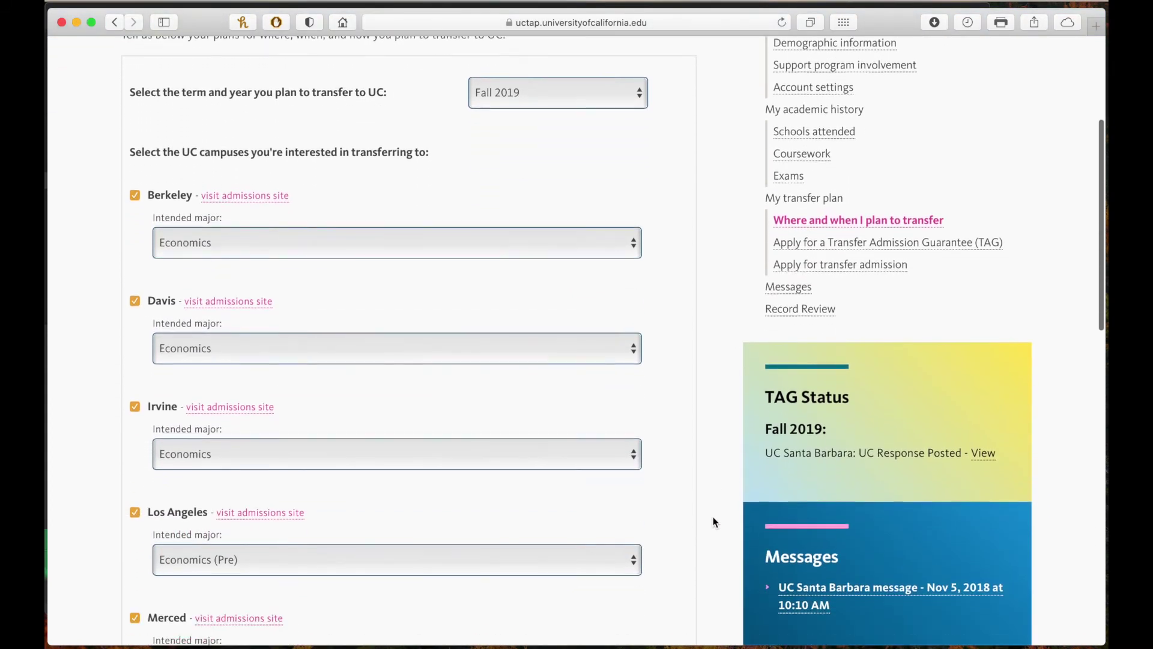
scroll(712, 517, "down", 2)
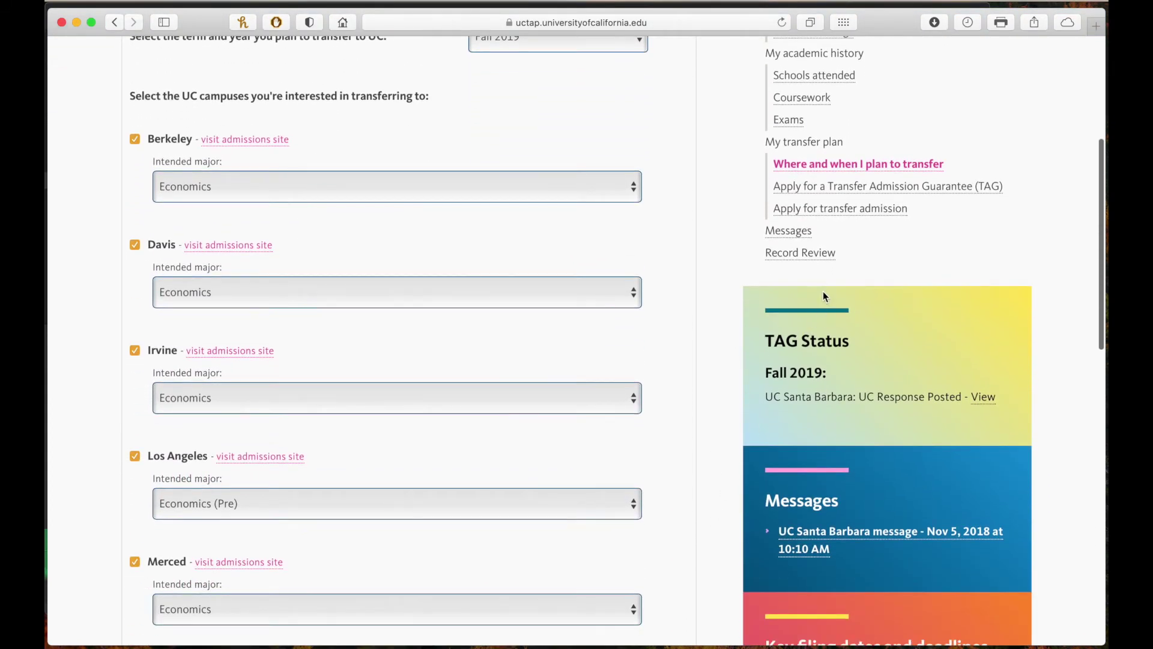
scroll(712, 490, "down", 20)
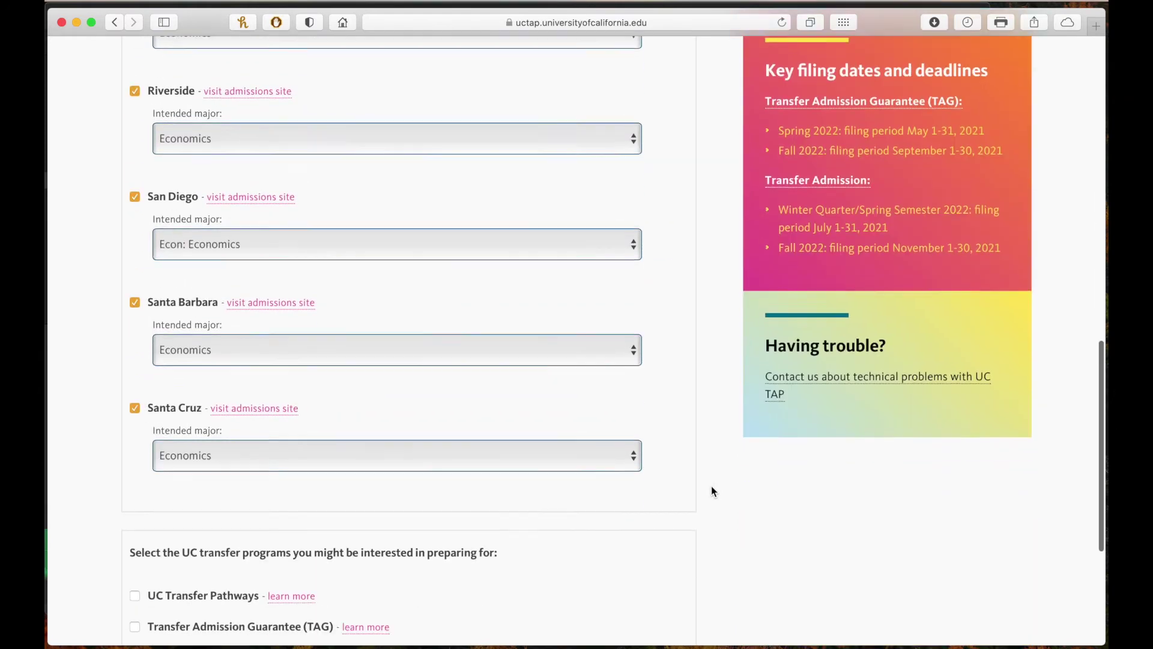
scroll(712, 490, "down", 5)
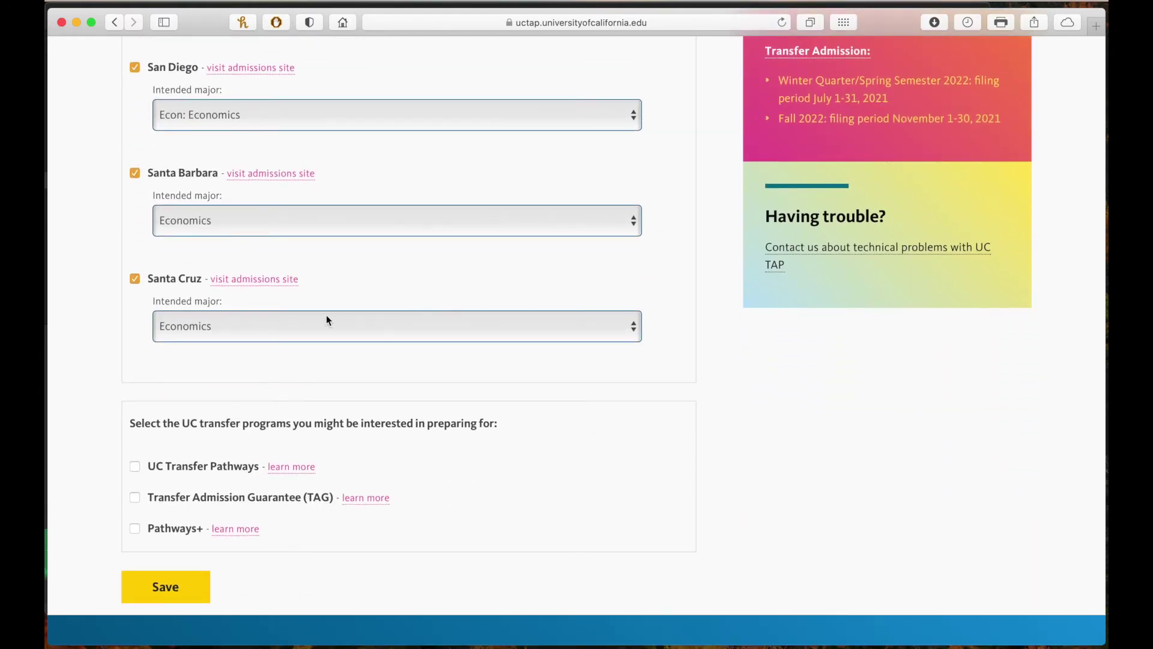
Tick UC Transfer Pathways, leaving TAG unchecked after briefly selecting it
left_click(134, 466)
left_click(135, 497)
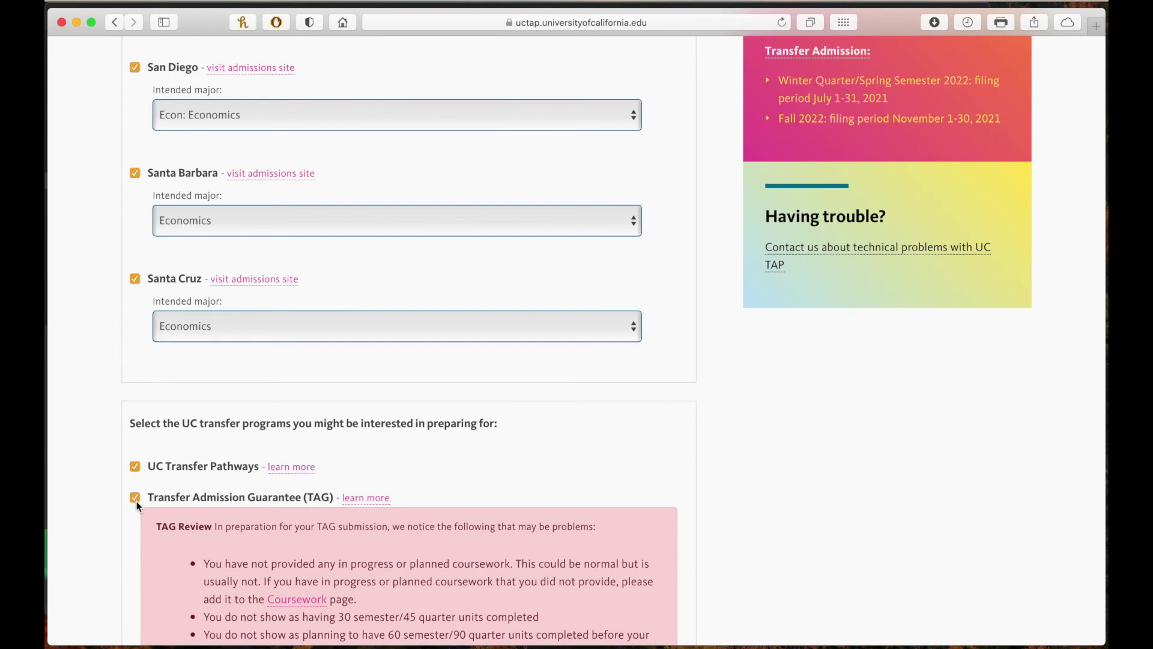
left_click(135, 499)
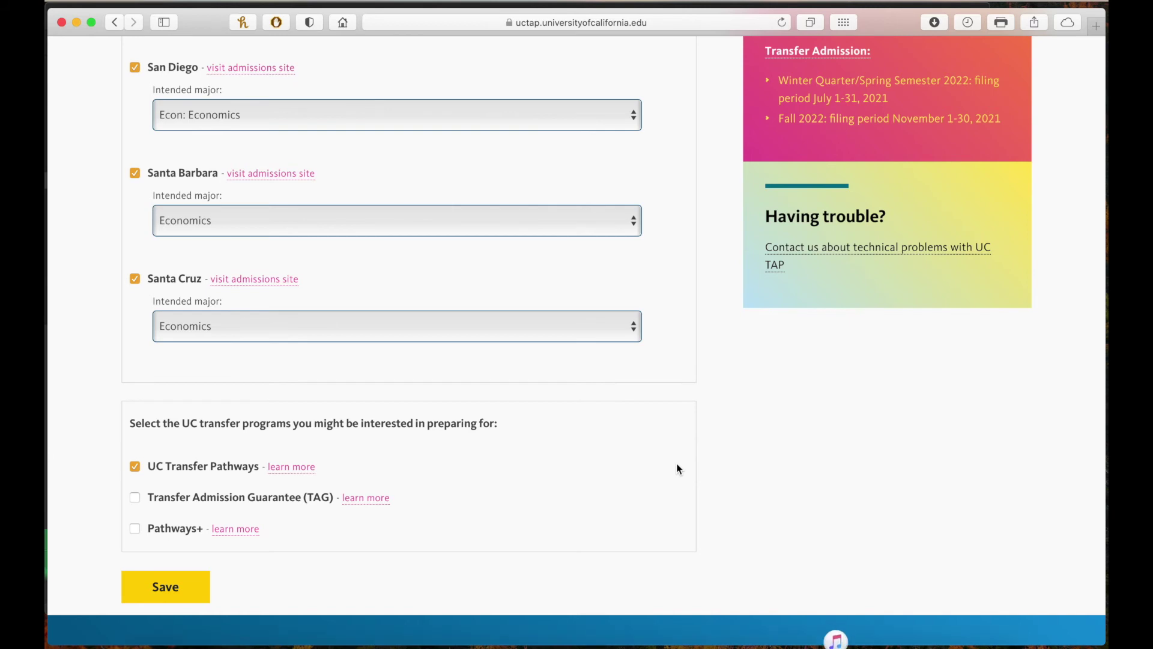
scroll(677, 466, "up", 15)
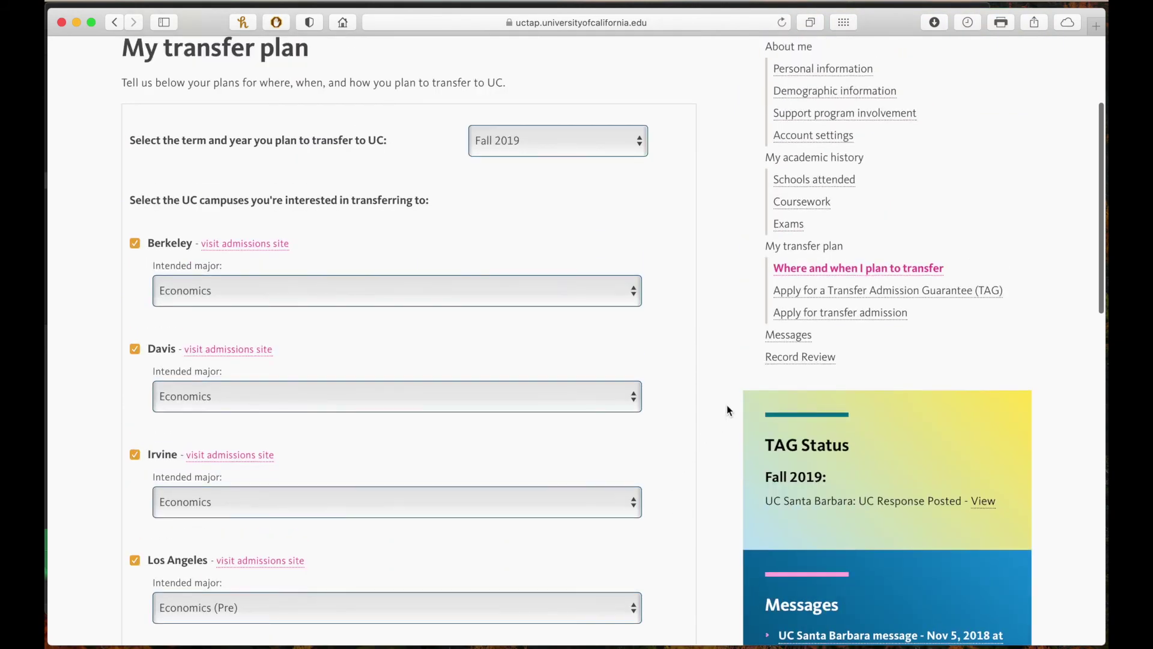
Open the TAG application page and highlight the UC Santa Barbara TAG Checklist heading
left_click(873, 294)
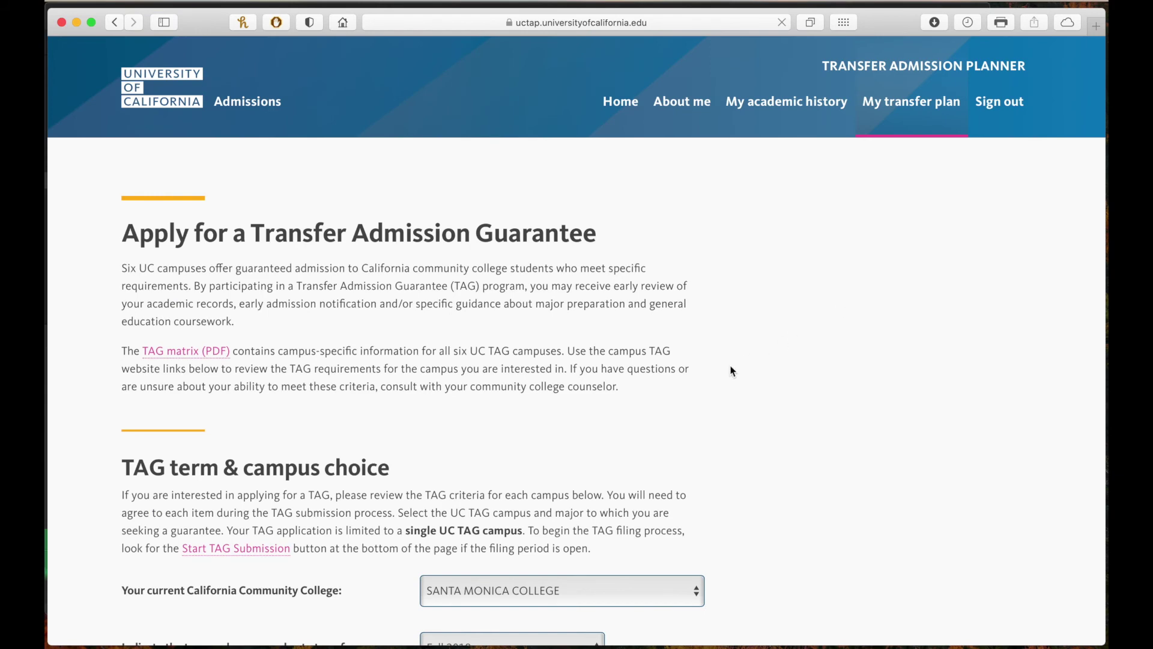
scroll(732, 371, "down", 5)
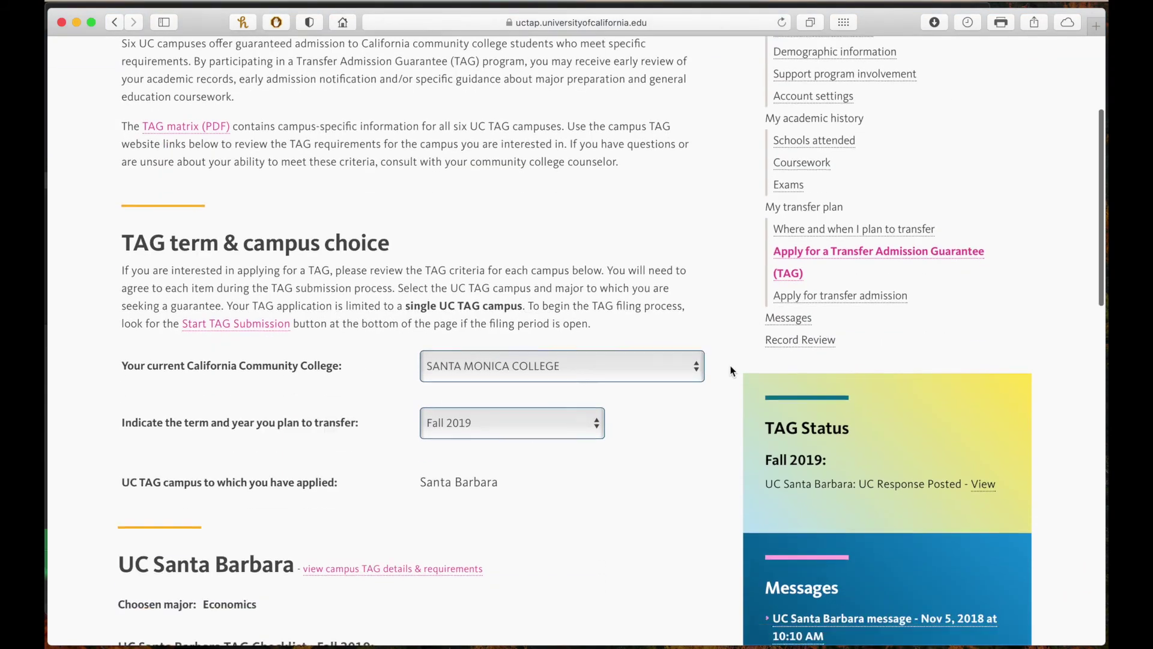
scroll(732, 371, "down", 1)
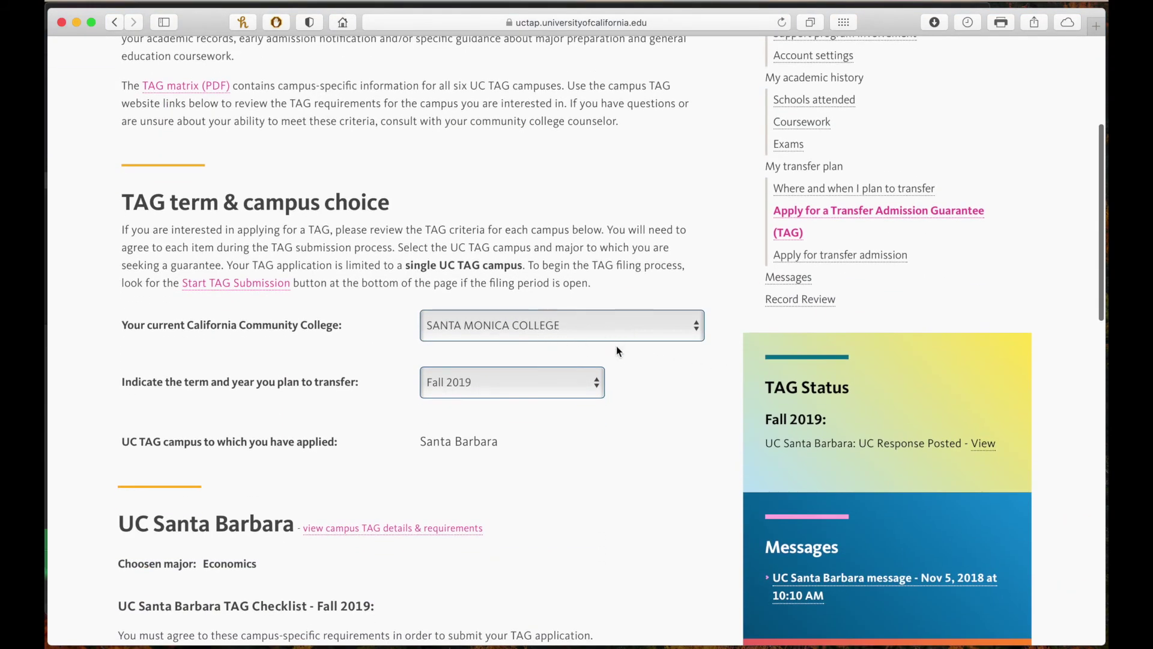
scroll(661, 456, "down", 3)
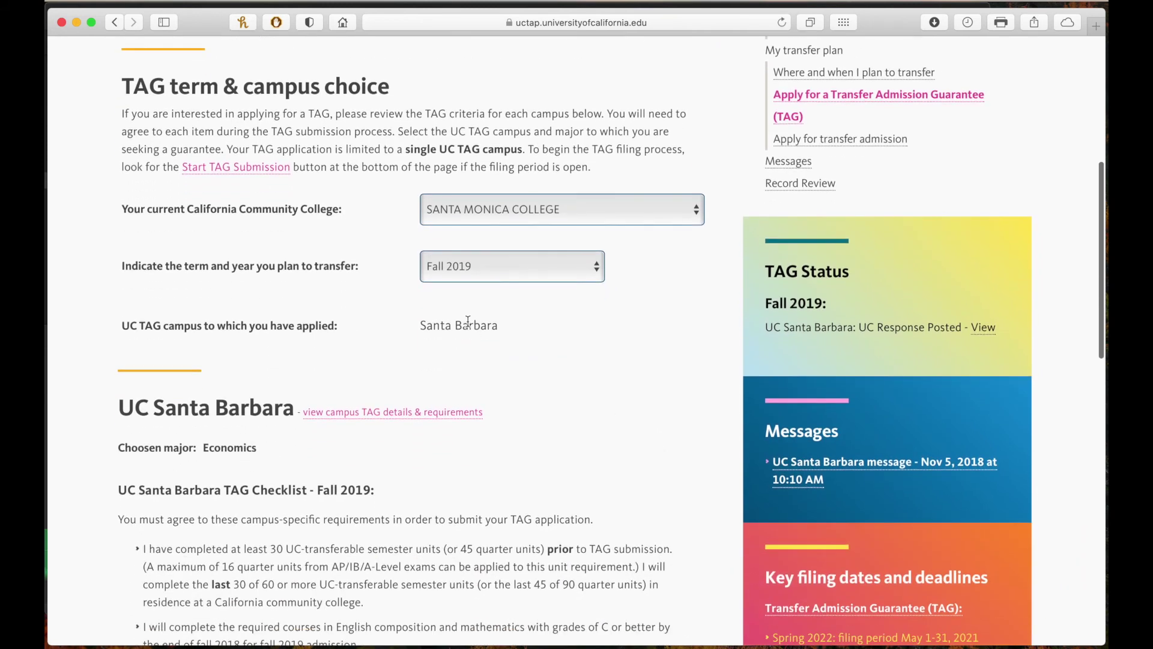
scroll(597, 485, "down", 4)
scroll(596, 486, "down", 3)
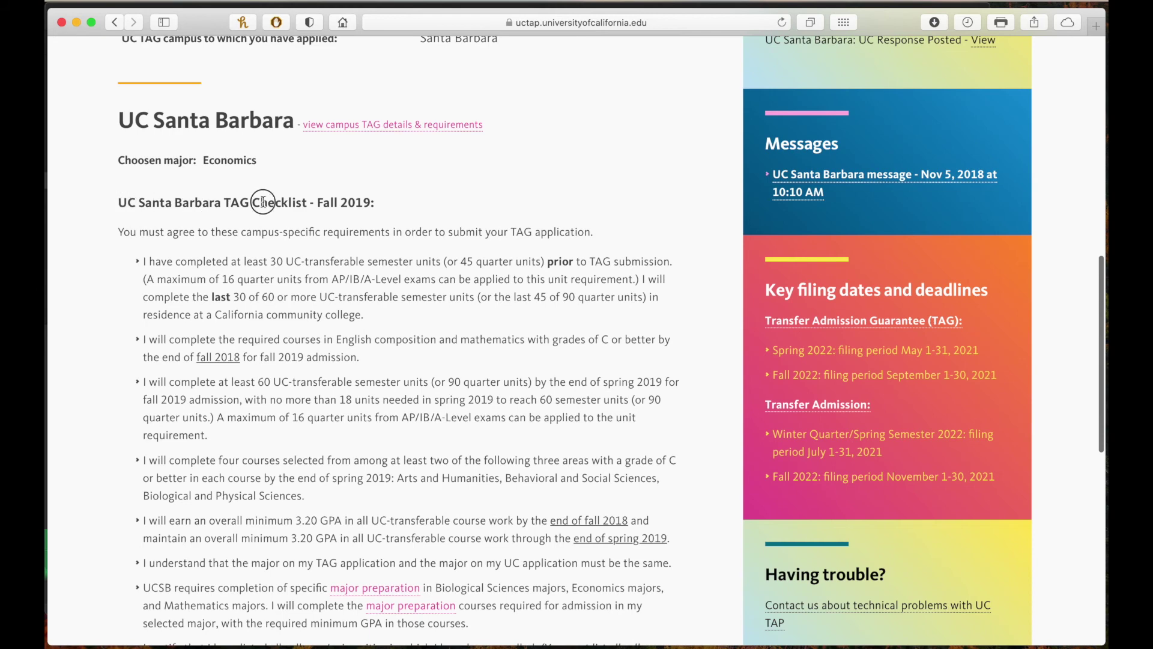
triple_click(379, 204)
Scroll through the UC Santa Barbara TAG checklist and back to the top
scroll(397, 210, "down", 8)
scroll(396, 206, "down", 4)
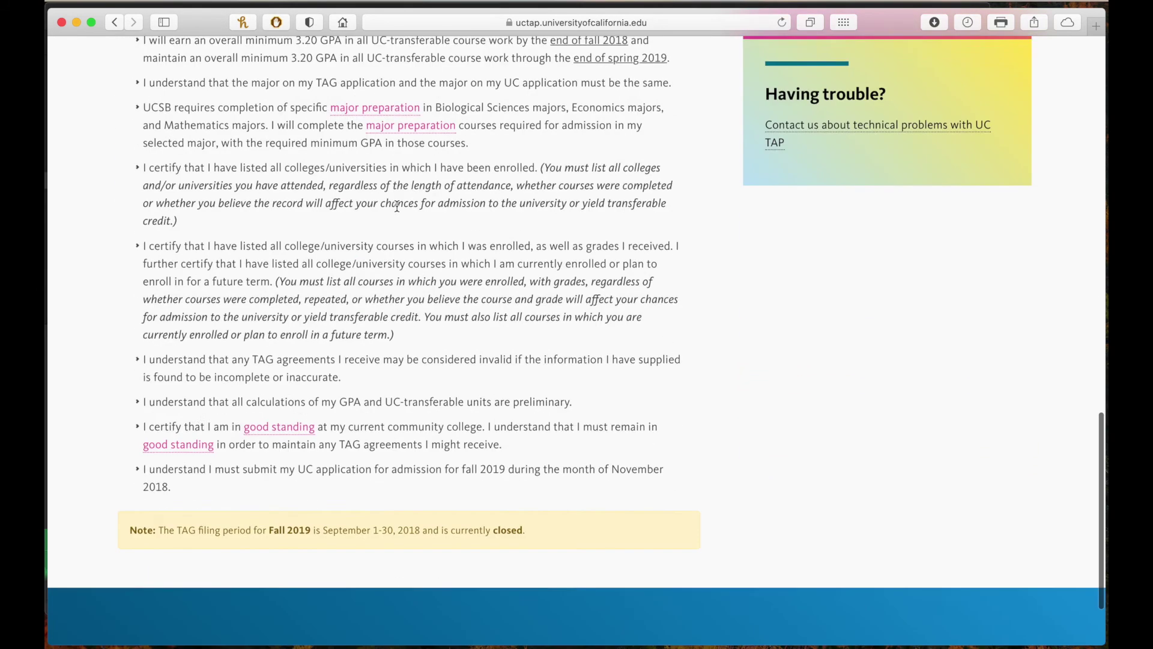
scroll(396, 206, "up", 3)
scroll(397, 206, "up", 10)
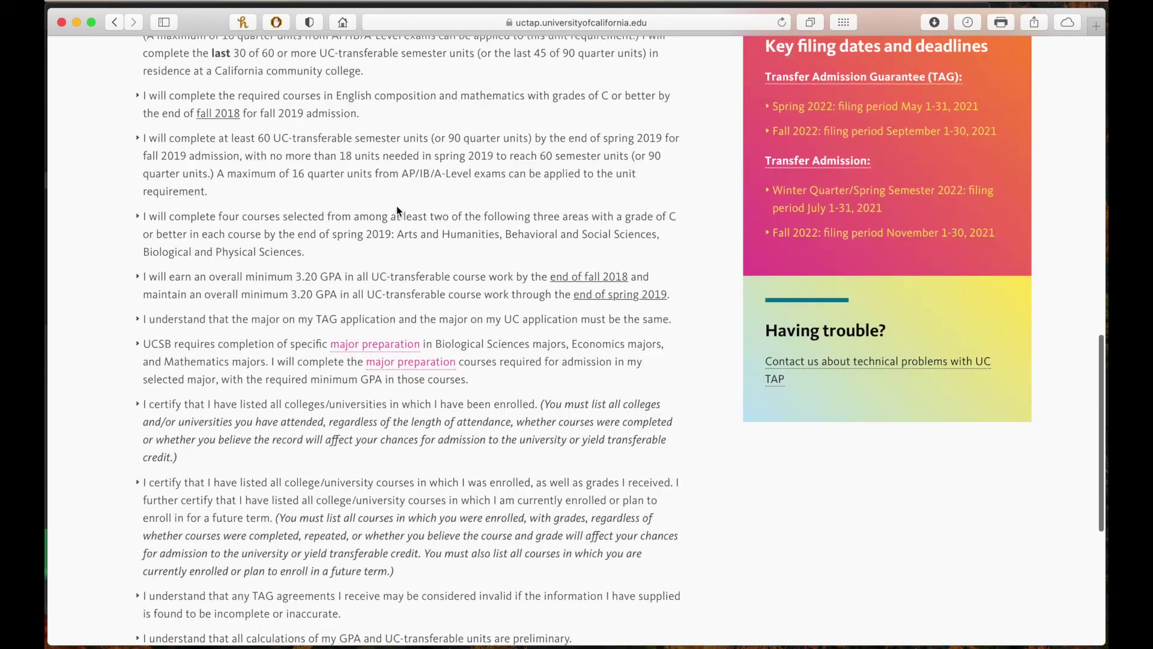
scroll(397, 205, "up", 2)
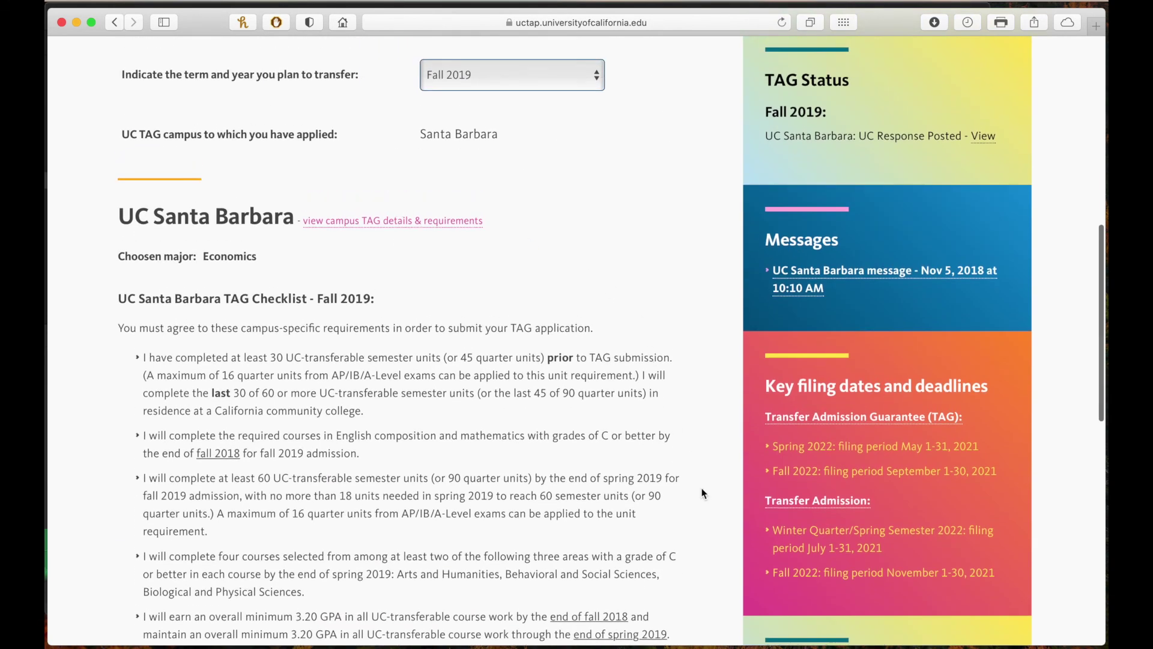
scroll(703, 492, "up", 6)
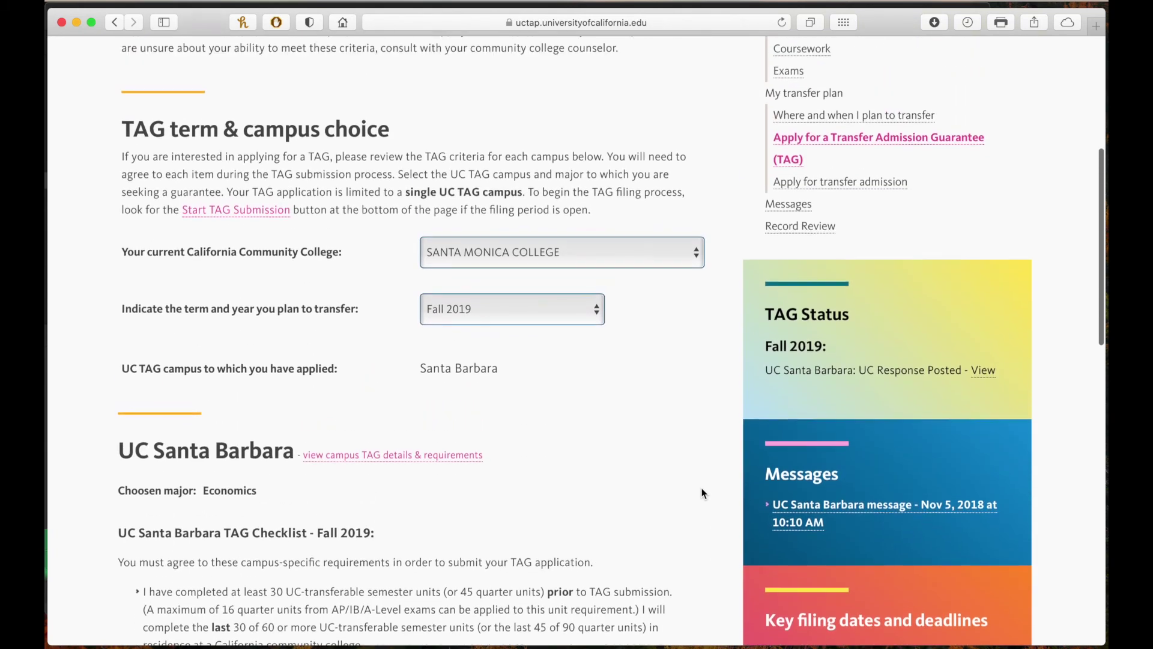
scroll(702, 488, "up", 6)
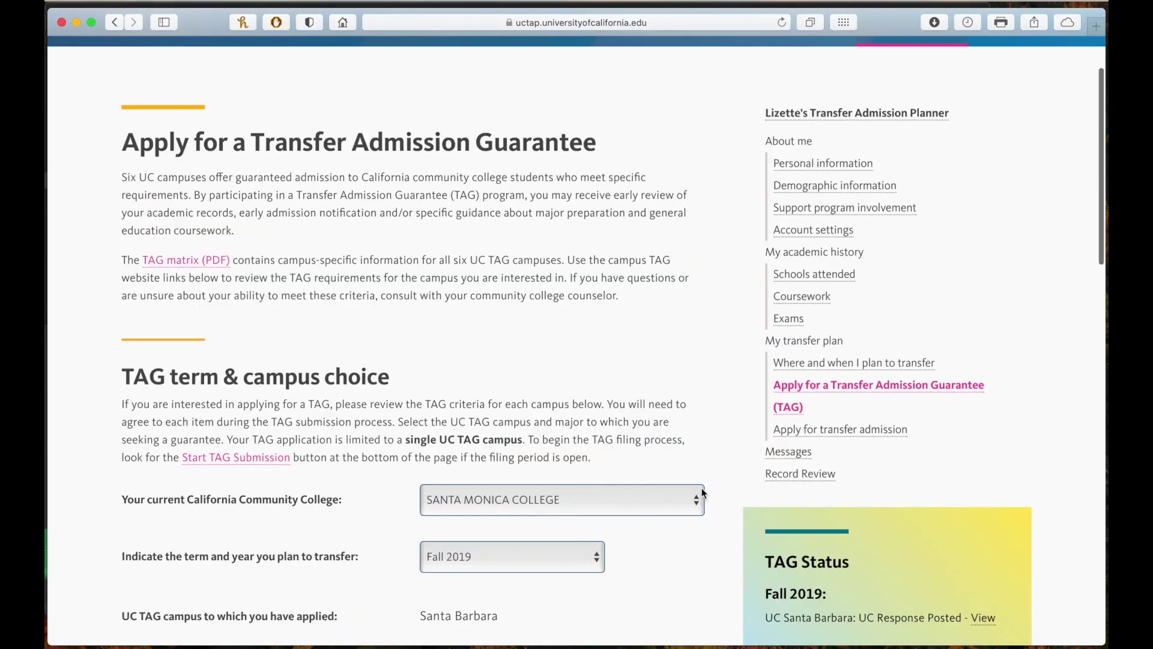
scroll(701, 492, "up", 2)
scroll(703, 493, "up", 2)
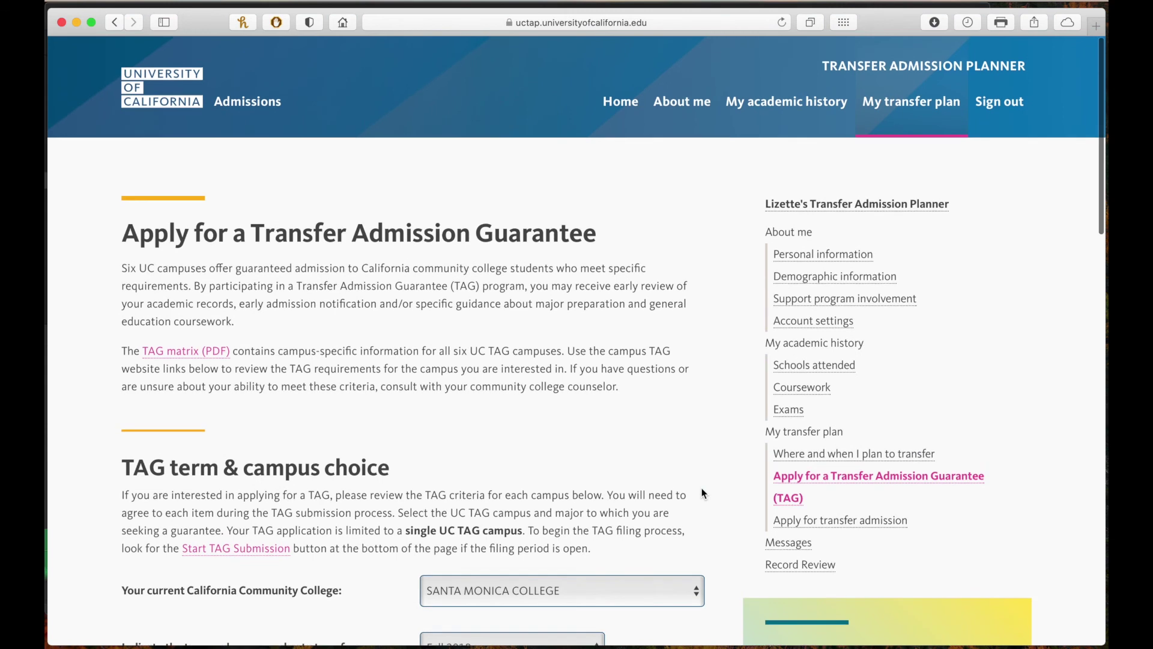